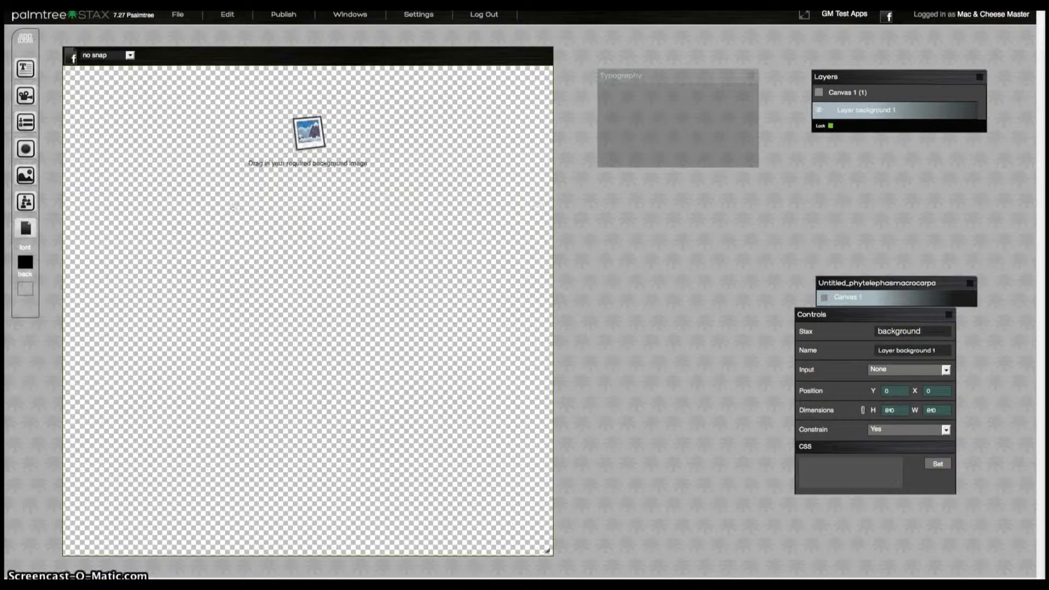
- Add the beach photo as the canvas background and set the canvas's Dynamic option to Scale
drag(1044, 185, 311, 138)
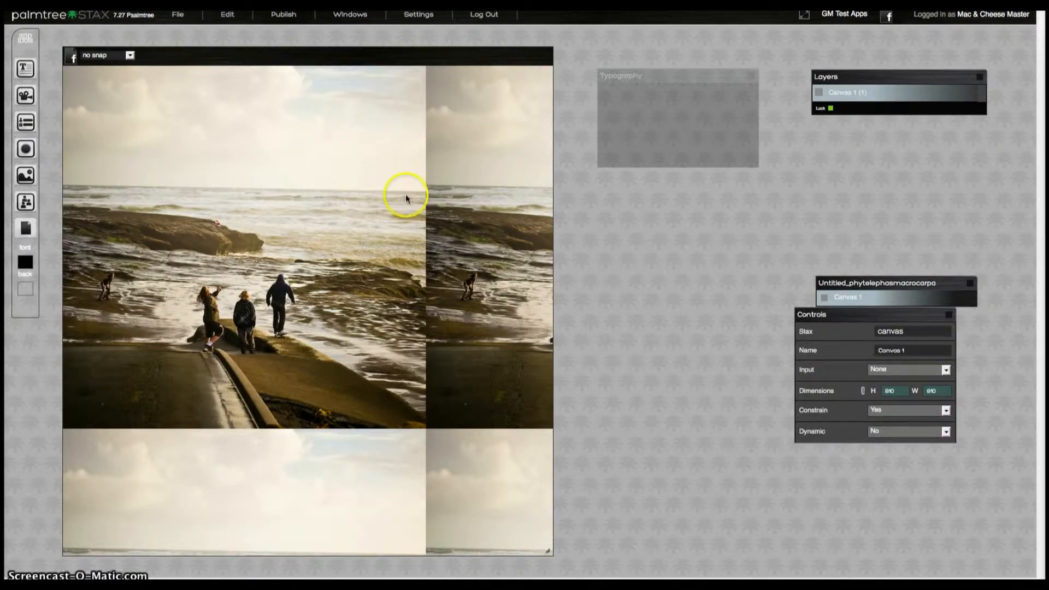
drag(893, 282, 902, 155)
drag(897, 314, 886, 328)
click(899, 444)
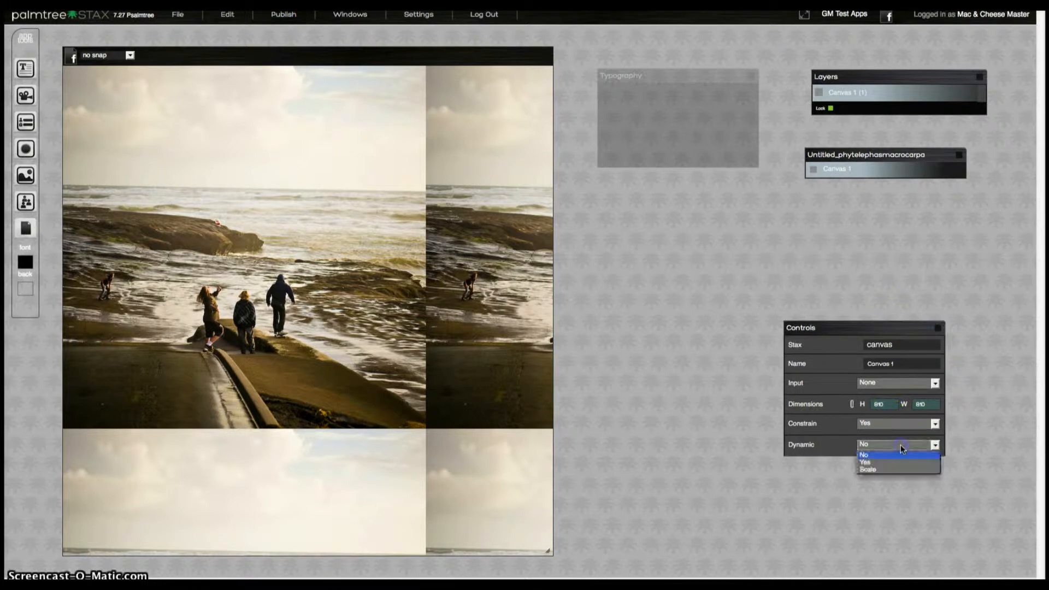
click(887, 470)
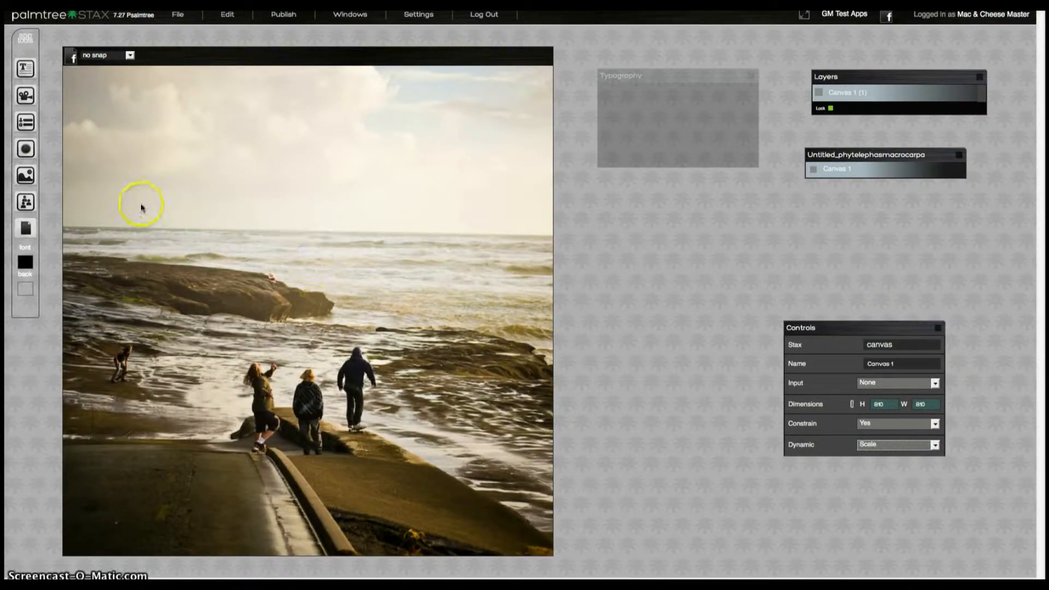
- Add a group at the canvas's upper-left corner and stretch it over the whole canvas, about 810 by 809
click(25, 202)
mouse_move(98, 204)
mouse_down()
mouse_move(174, 127)
mouse_move(123, 112)
mouse_move(103, 77)
mouse_move(55, 72)
mouse_up()
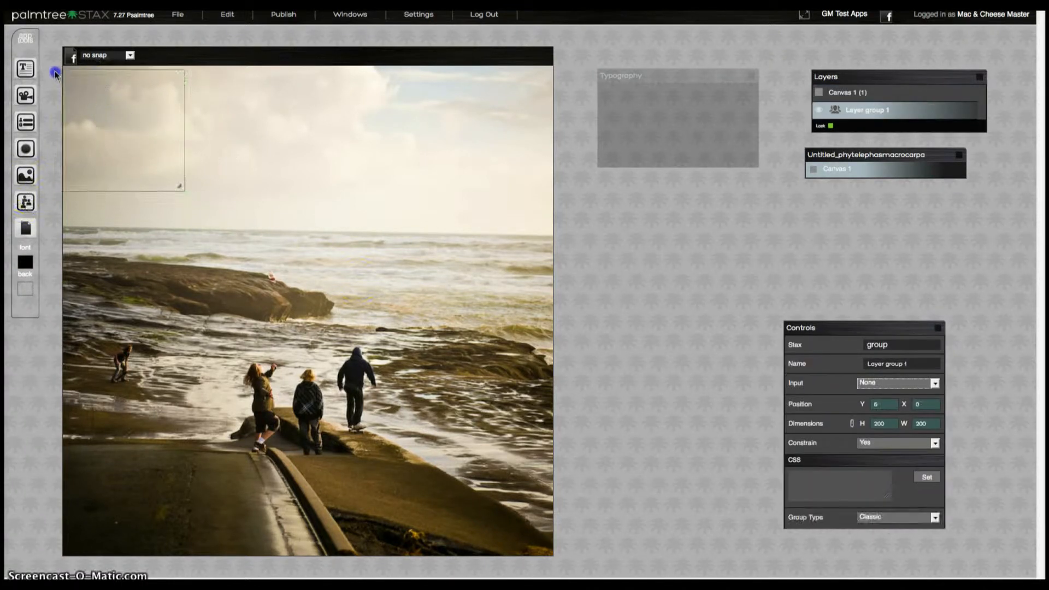
drag(178, 184, 548, 553)
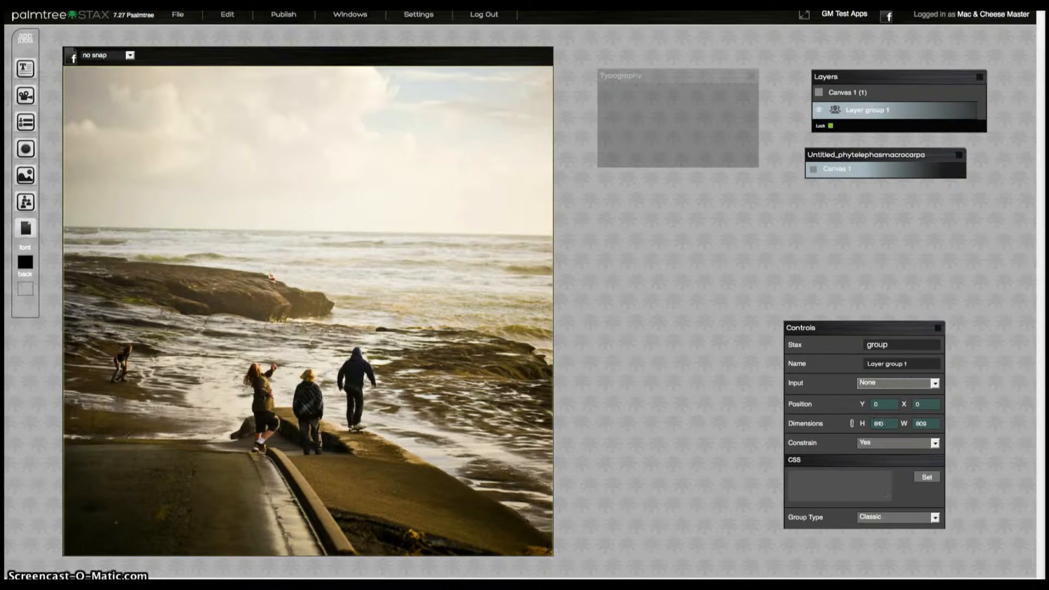
- Place the beach photo inside the group as an image layer and set its position to Y 0, X 0
drag(549, 188, 291, 195)
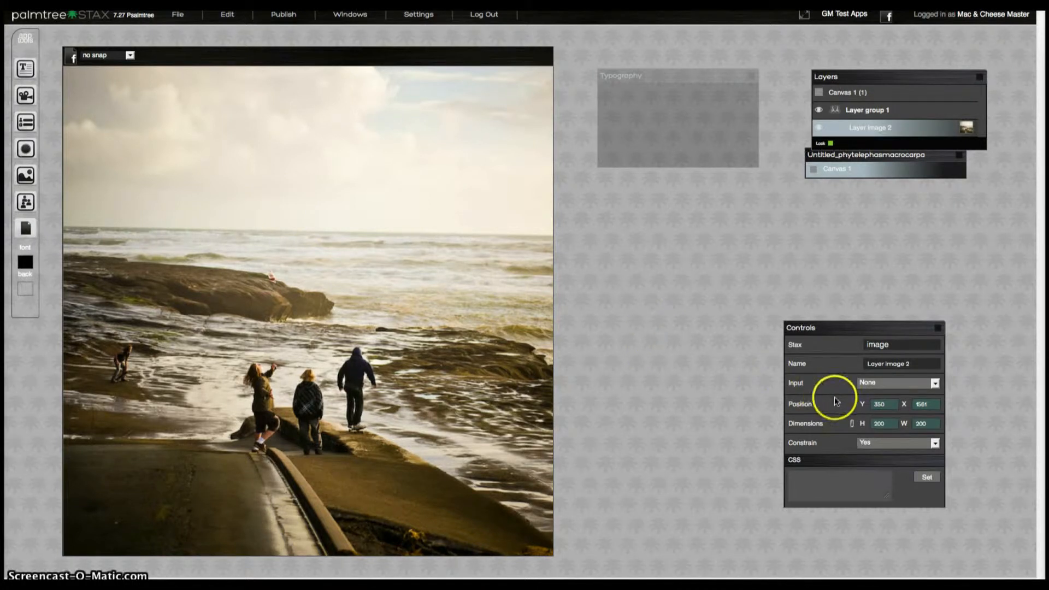
click(890, 405)
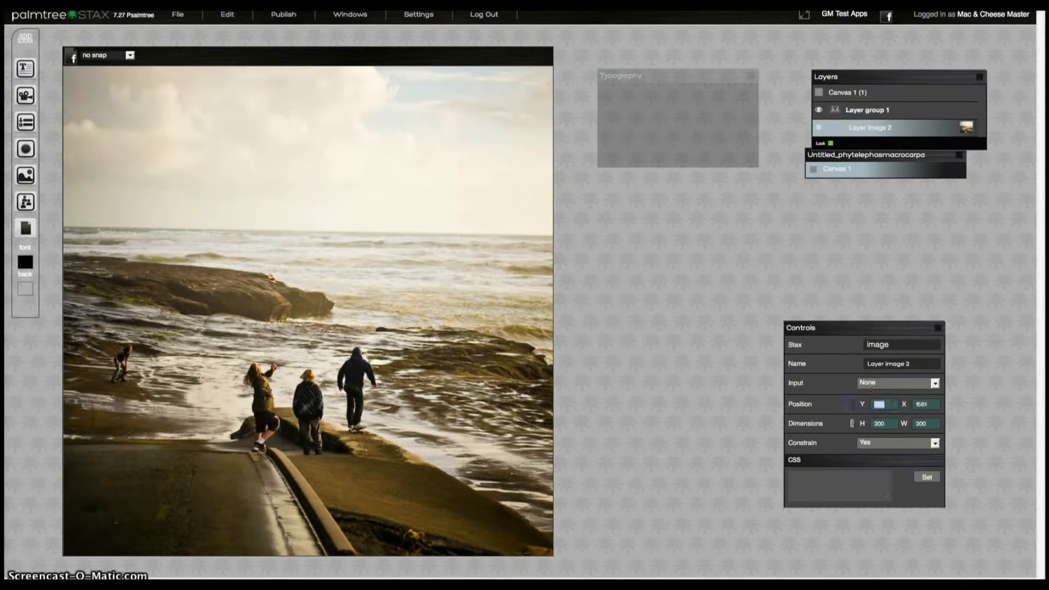
double_click(930, 403)
text(0)
key(Return)
- Rename the group holding the beach photo as SEA GROUP and hide it
click(817, 112)
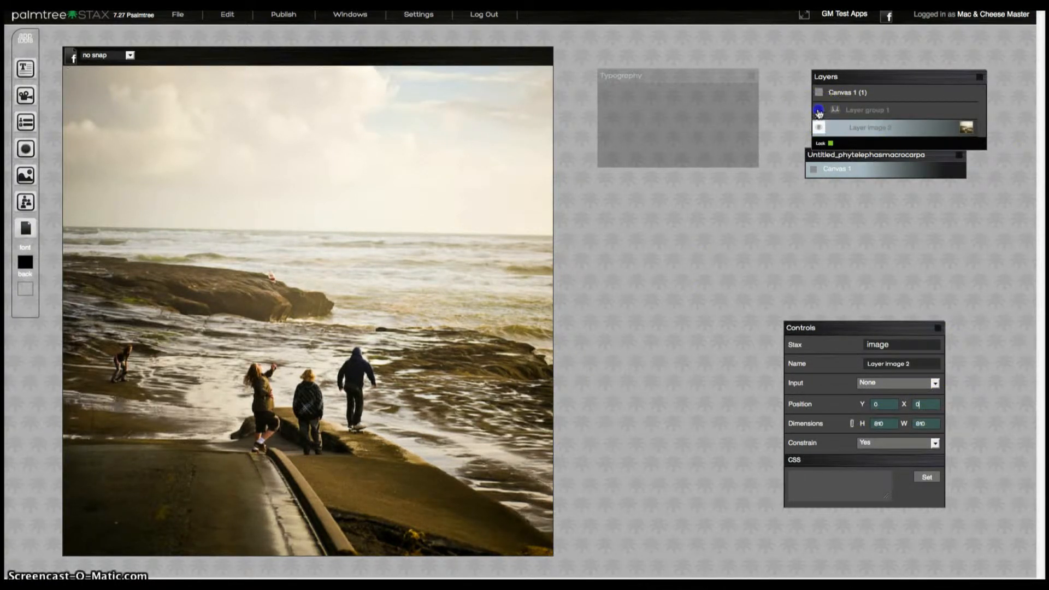
click(861, 109)
click(870, 399)
drag(911, 364, 852, 362)
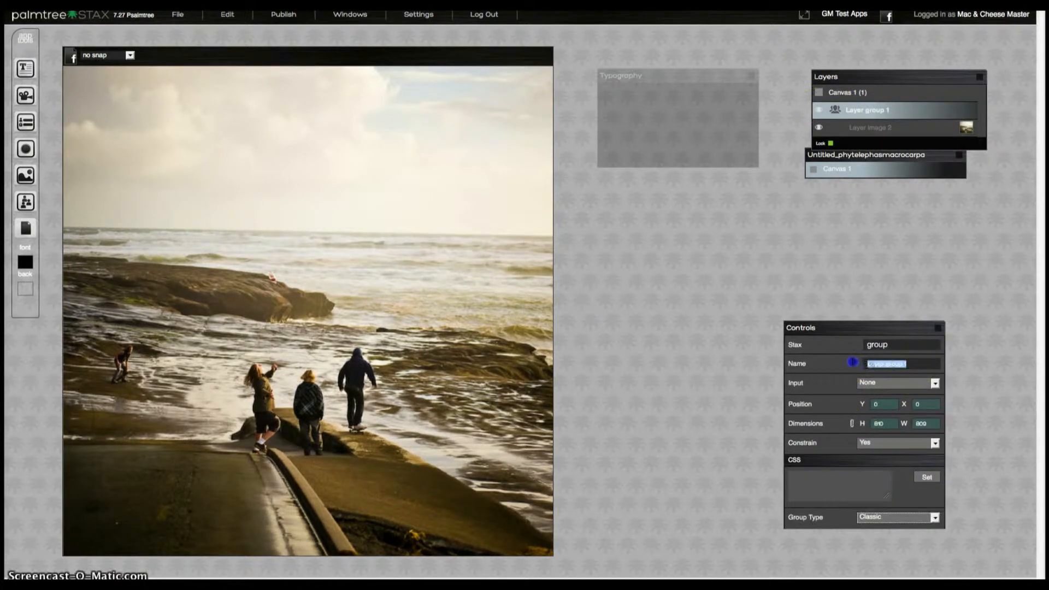
text(SEA GROUP)
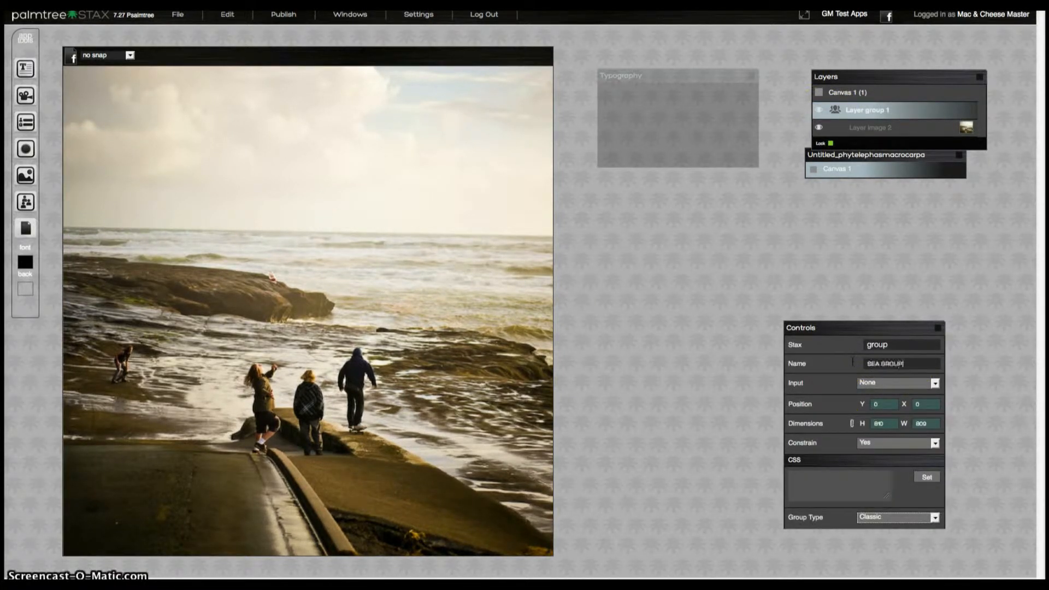
key(Return)
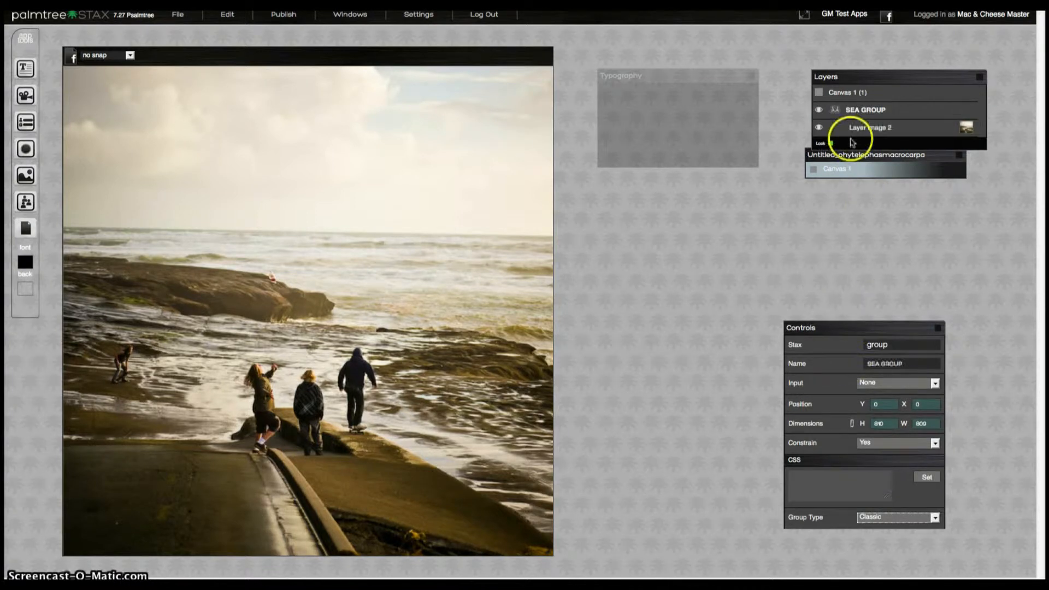
click(819, 110)
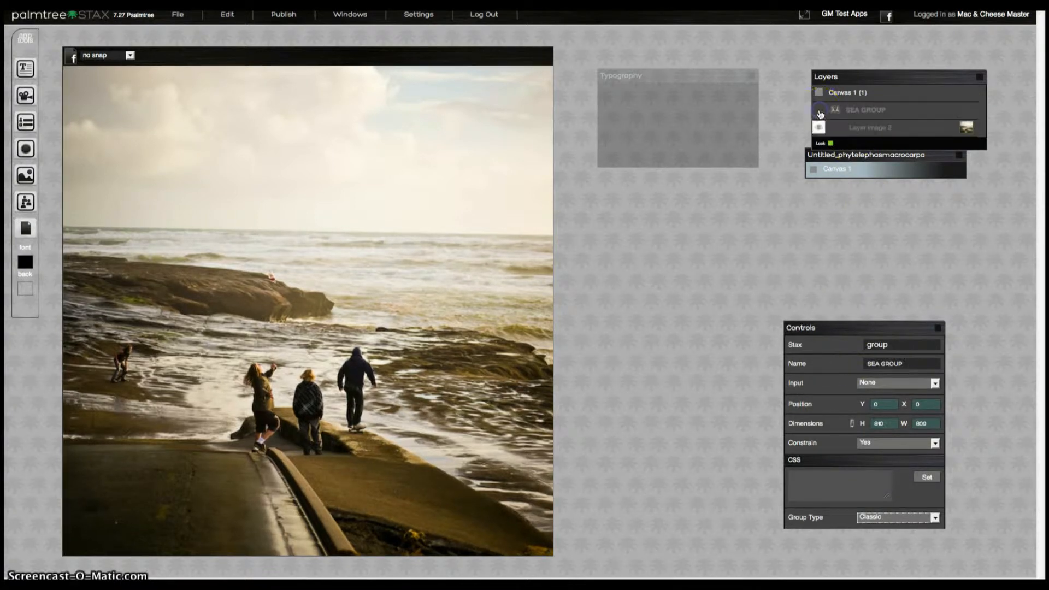
- Add a second group directly under Canvas 1, stretch it over the whole canvas, and place the baby photo inside it
click(890, 113)
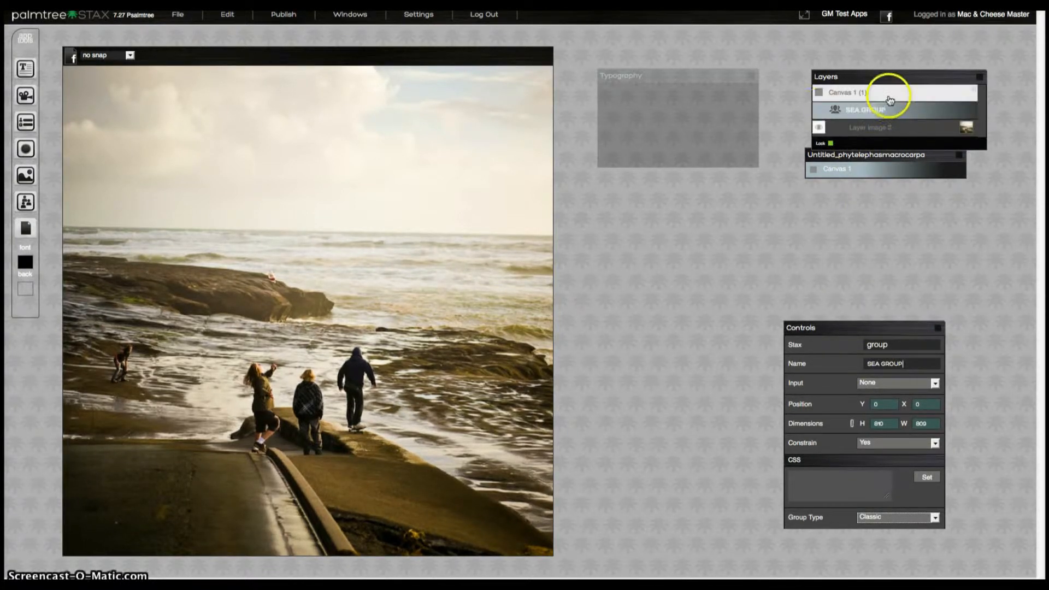
click(889, 93)
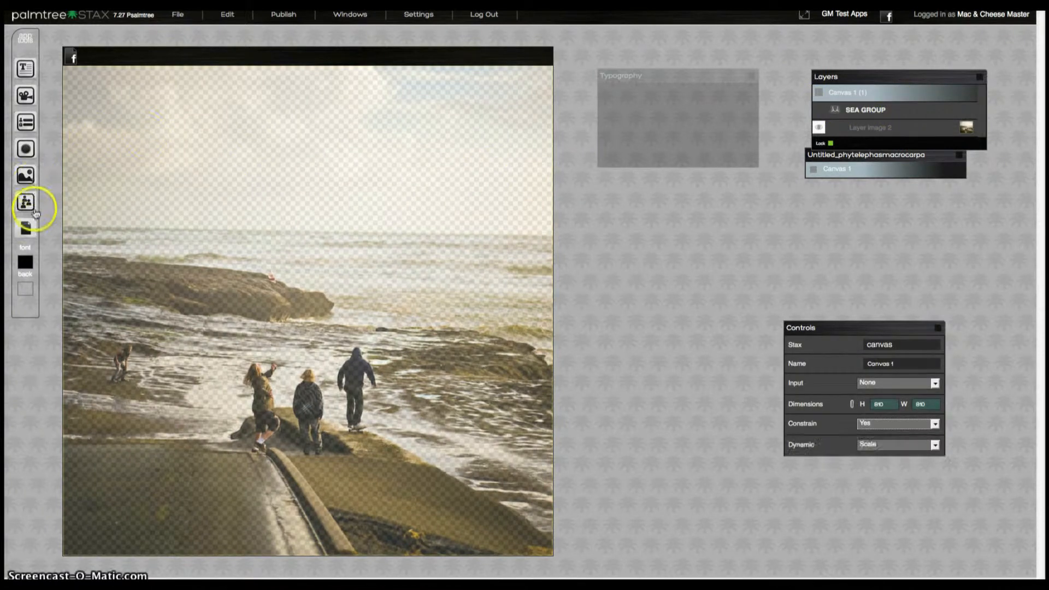
drag(26, 202, 251, 197)
click(264, 196)
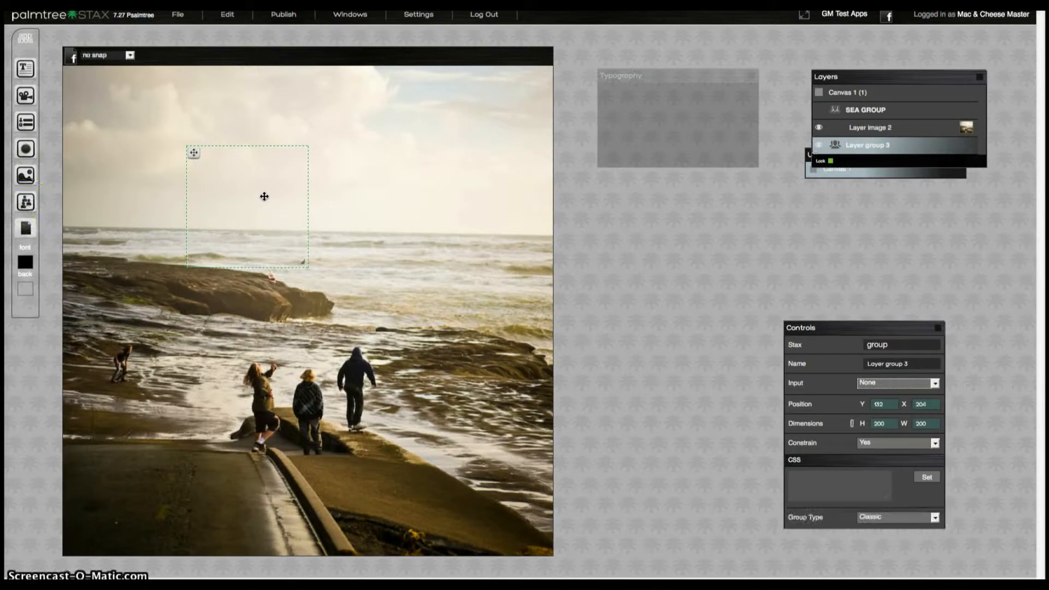
drag(193, 152, 58, 72)
drag(180, 183, 547, 553)
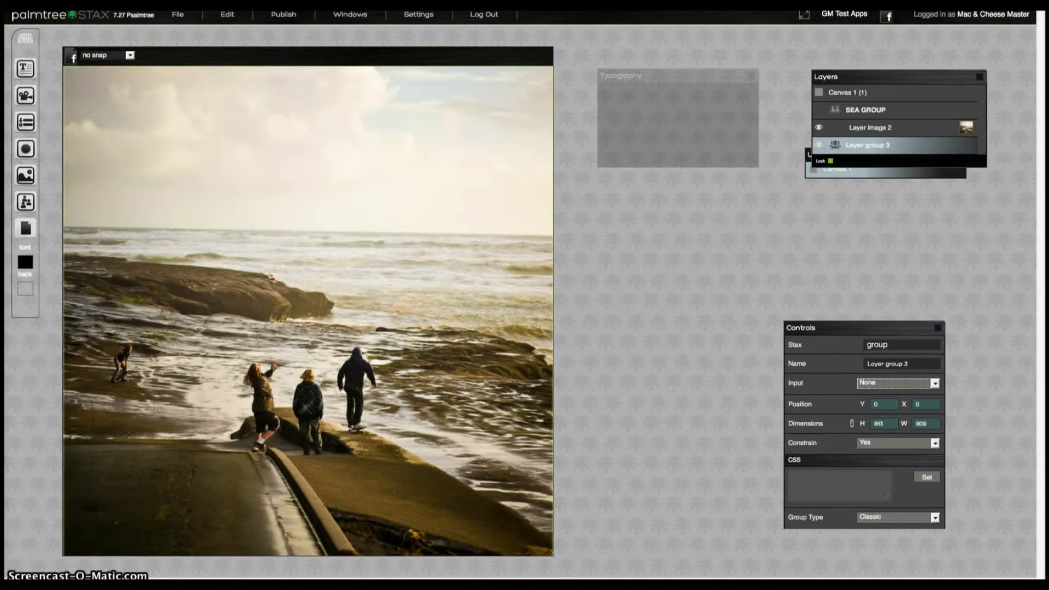
drag(924, 210, 303, 270)
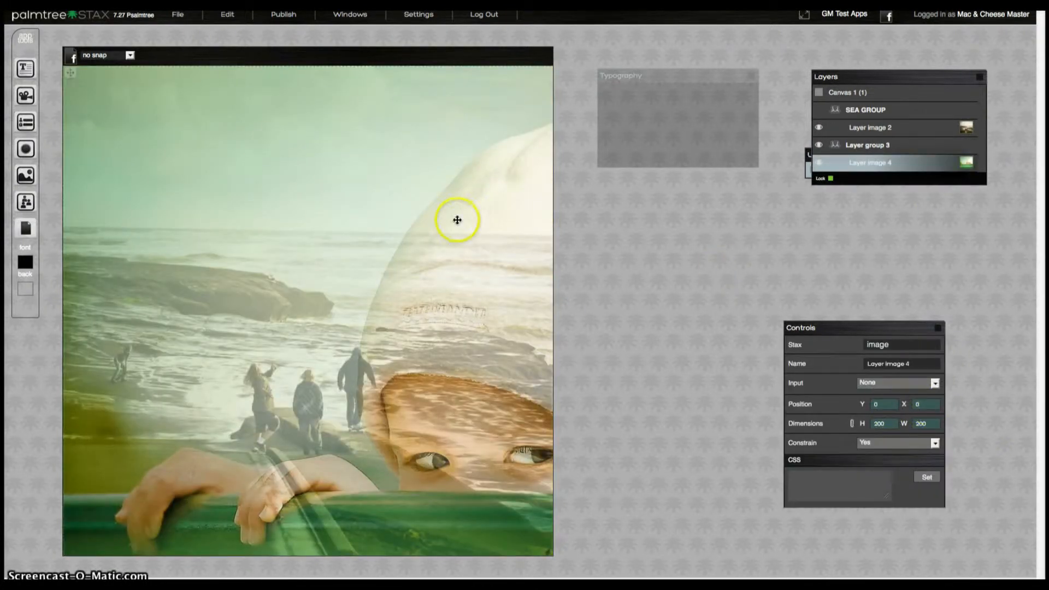
- Rename the group holding the baby photo as BABY GROUP and hide it
click(894, 147)
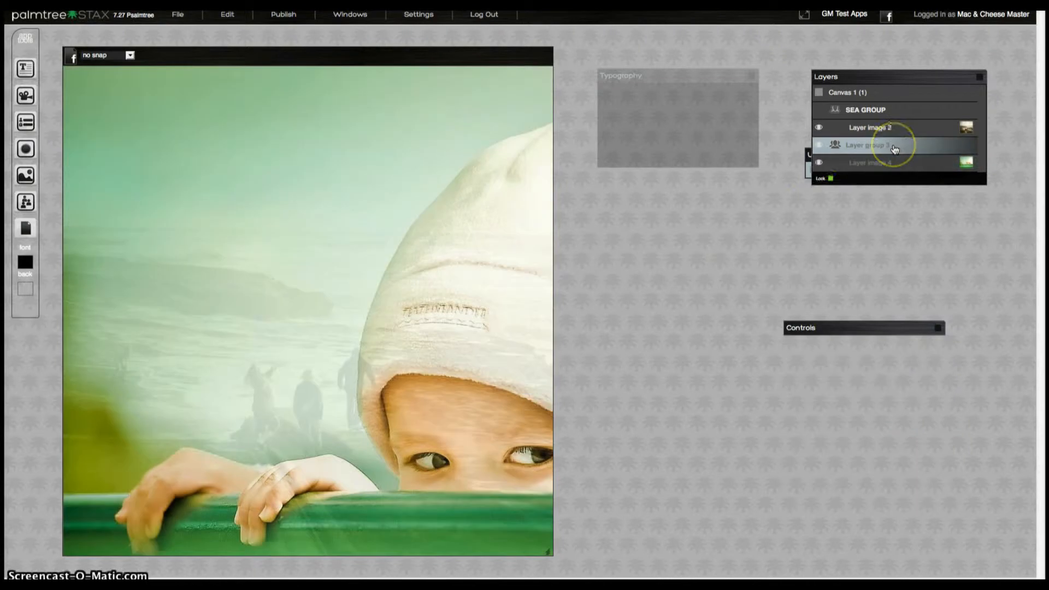
drag(922, 365, 826, 361)
text(BABY B)
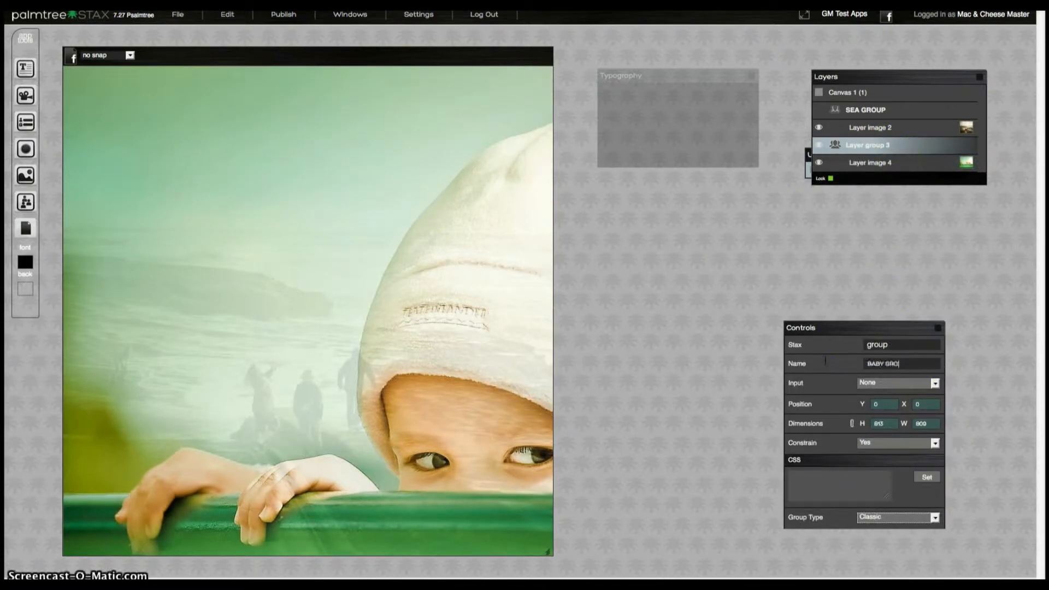
key(Return)
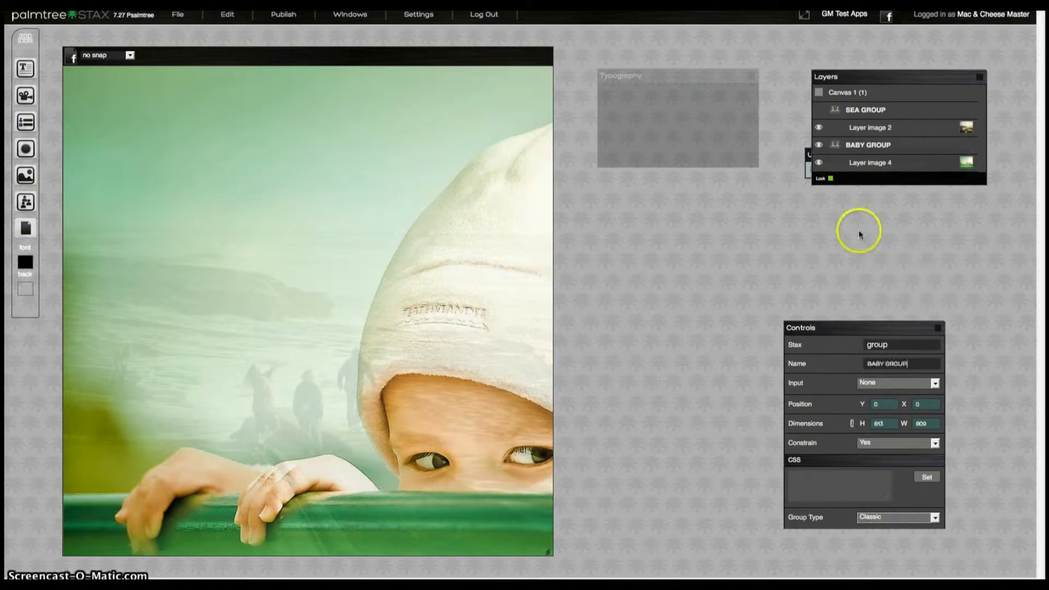
click(819, 146)
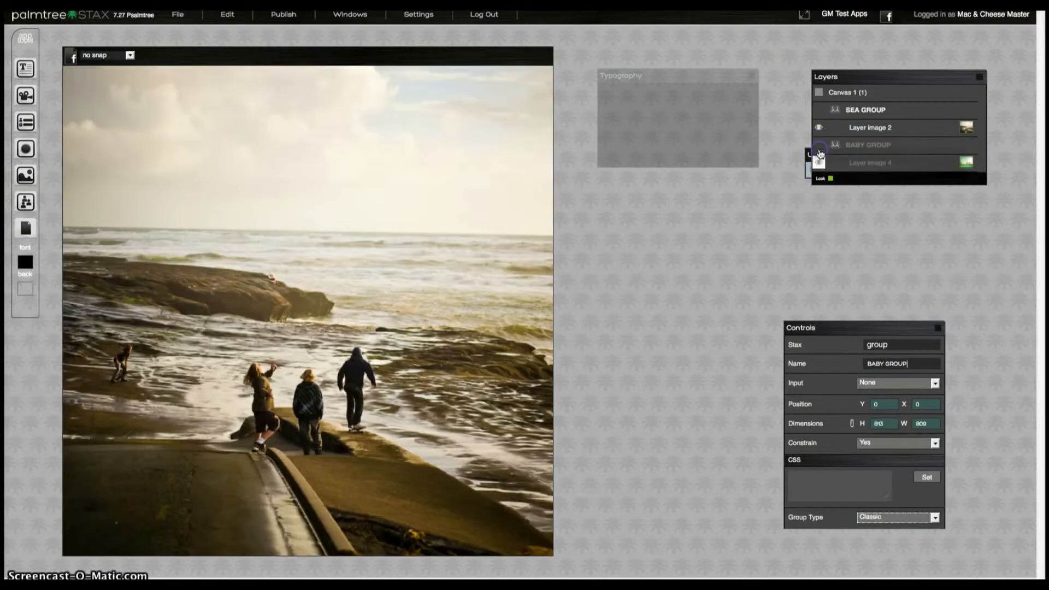
- Add a third group directly under Canvas 1, starting at Y 0, X 0 and covering the whole canvas
click(876, 91)
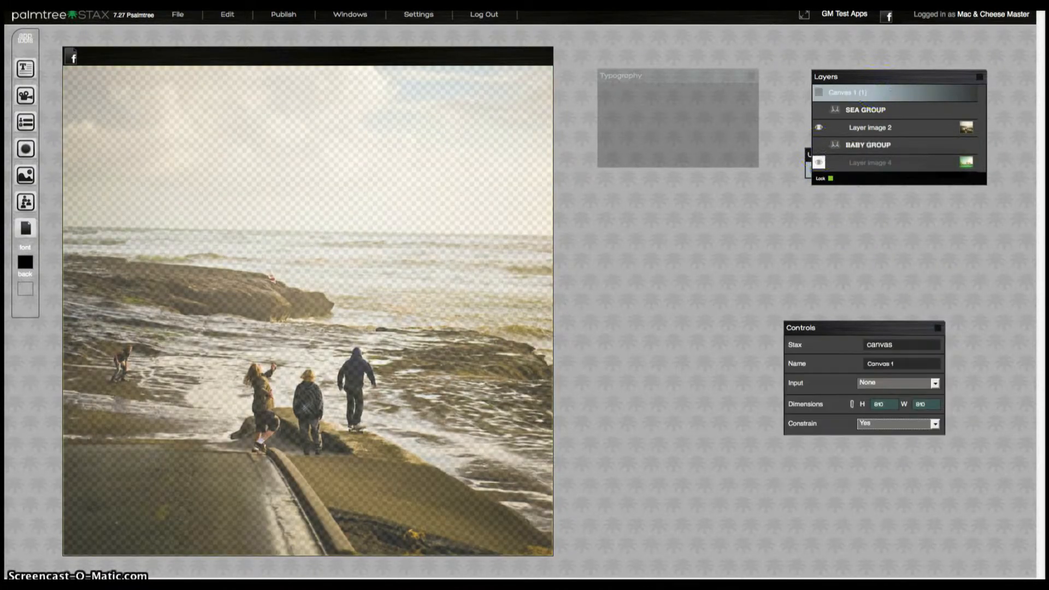
drag(26, 201, 185, 196)
drag(153, 154, 58, 66)
drag(184, 186, 552, 553)
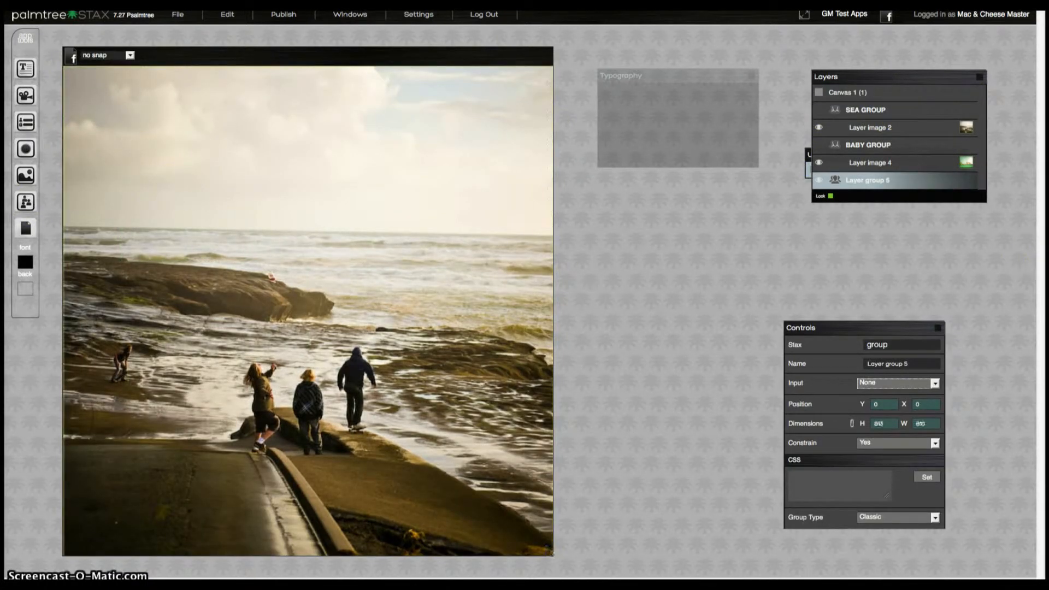
- Place the boy photo inside the third group and set its position to Y 0, X 0
drag(1033, 255, 296, 291)
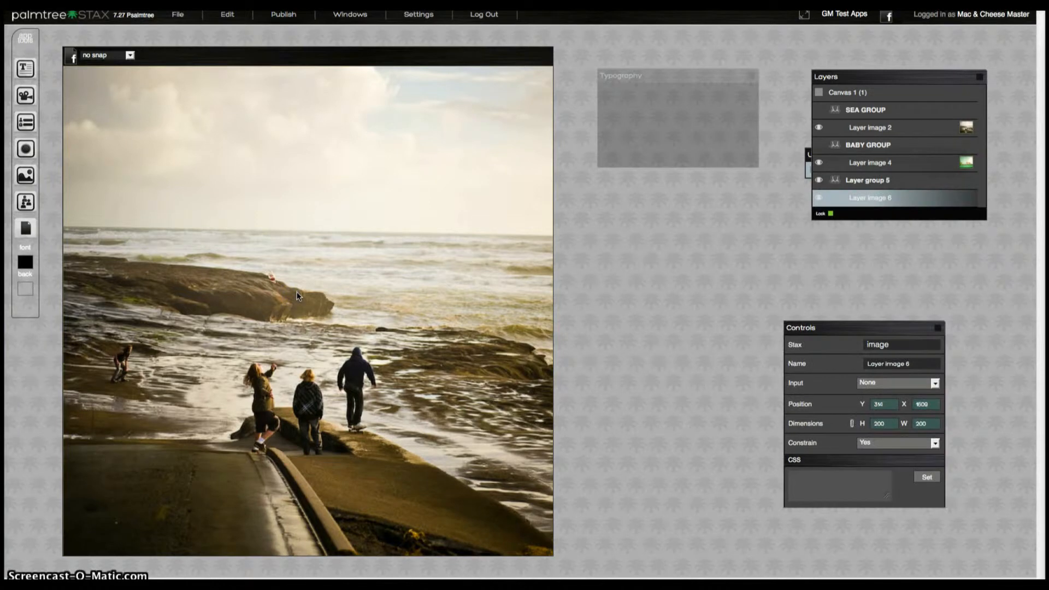
click(892, 404)
drag(937, 407, 842, 369)
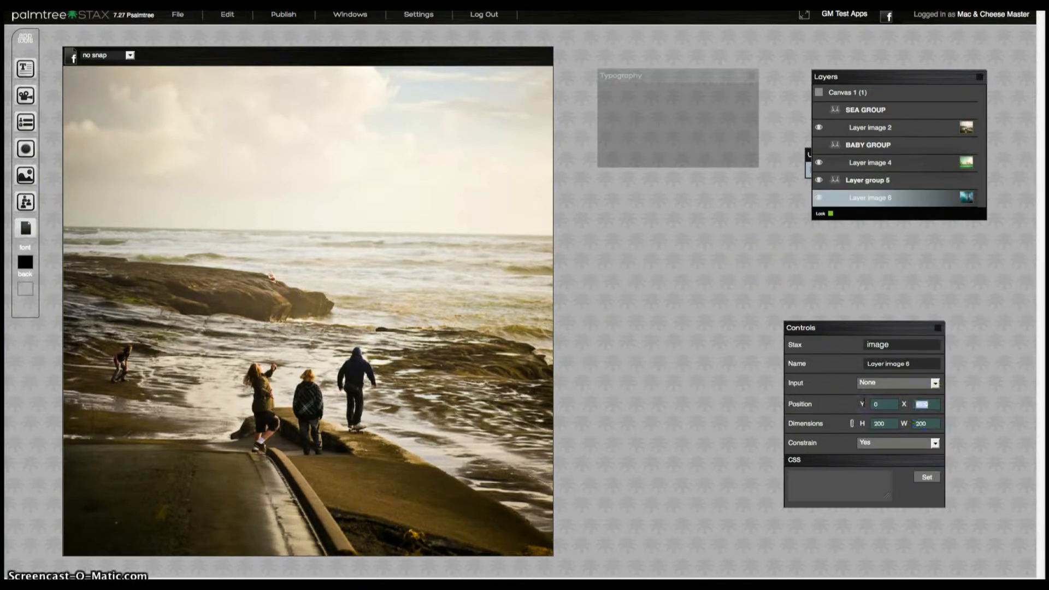
text(0)
- Rename the group holding the boy photo as BOY GROUP and hide it
click(883, 181)
click(887, 364)
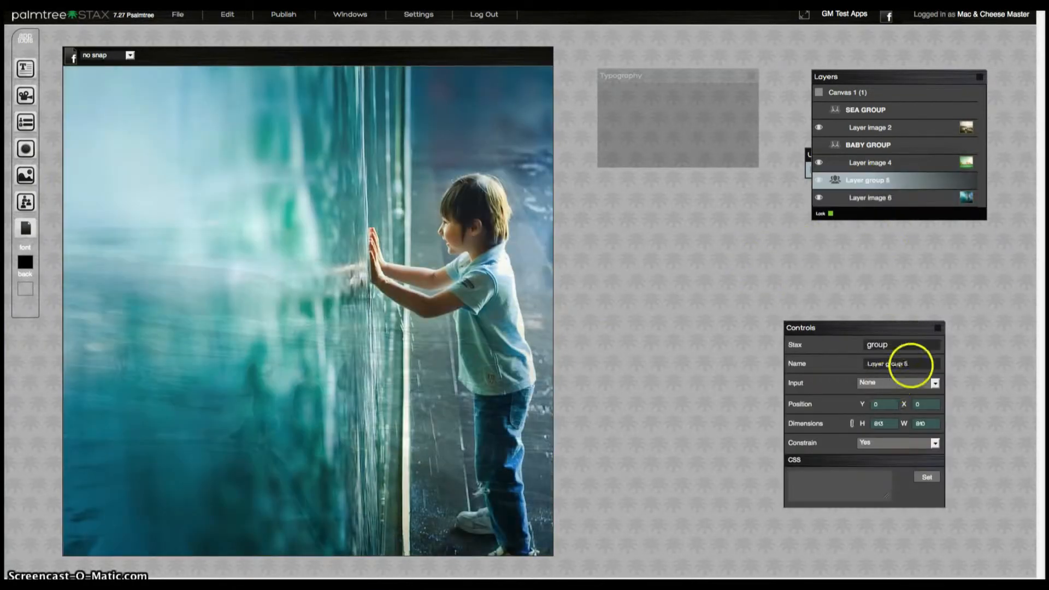
text(BOY GROUP)
click(819, 180)
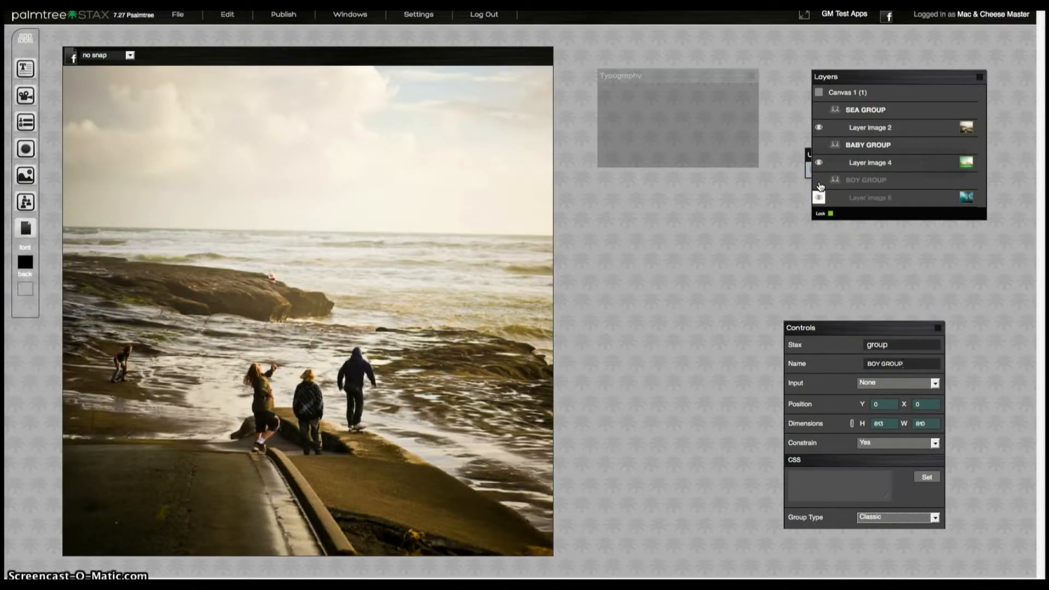
- Add a fourth group under Canvas 1 near the photo's upper-right corner, about 244 wide and 130 high
click(909, 92)
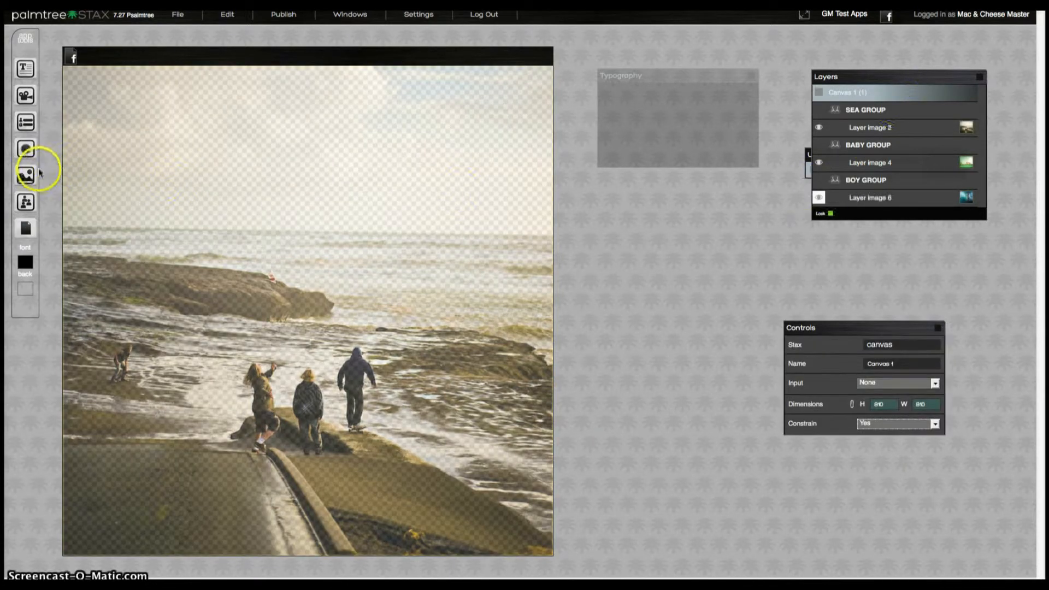
drag(25, 201, 203, 187)
drag(138, 140, 391, 92)
drag(501, 197, 521, 121)
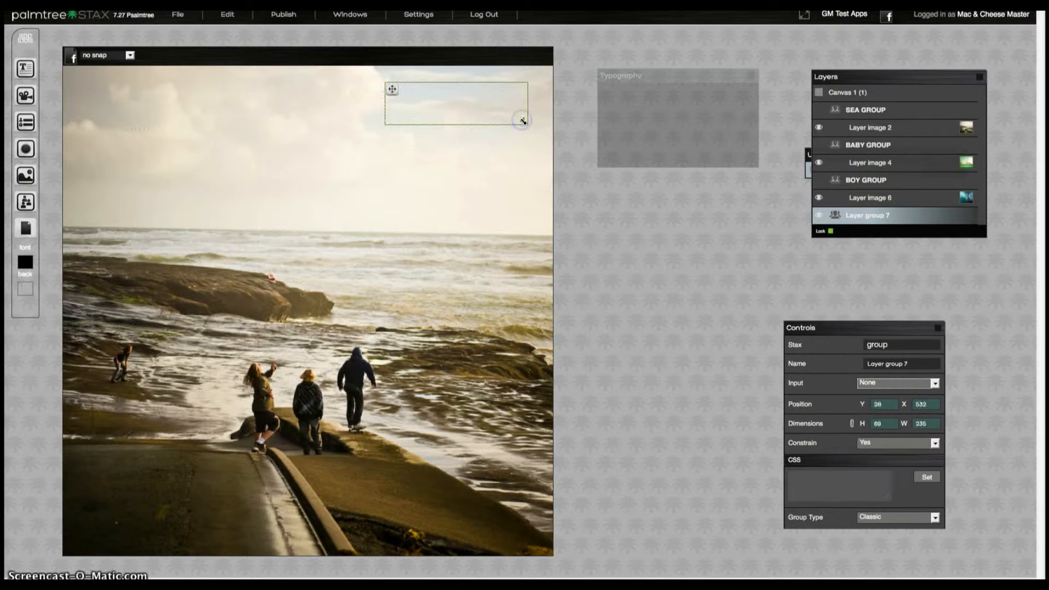
drag(526, 124, 532, 160)
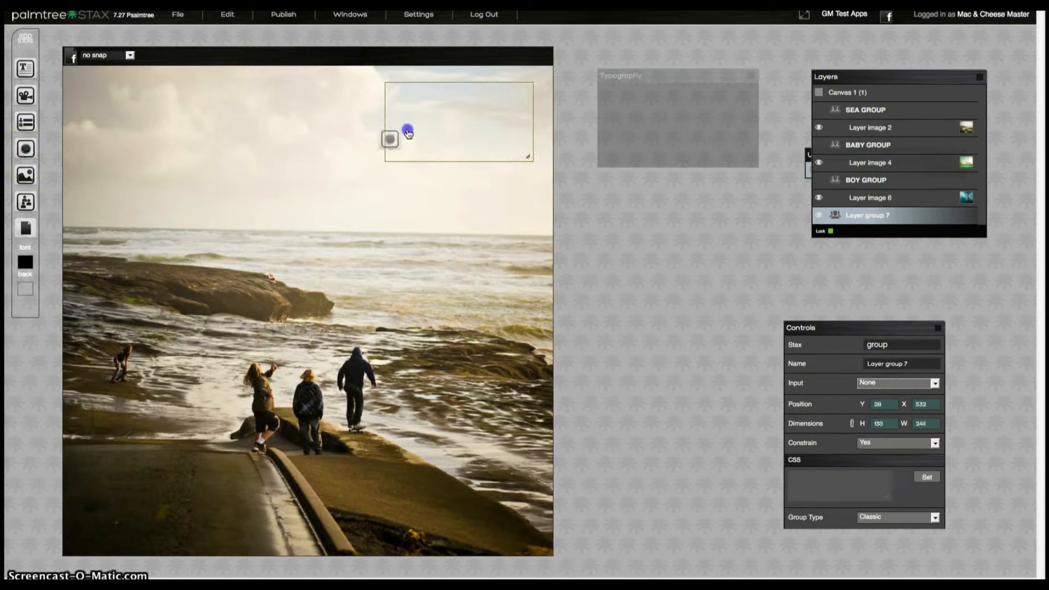
- Add a button to the small group and apply radio_btn_def.png and radio_btn_ovr.png from the pngs folder to it
click(405, 113)
click(398, 108)
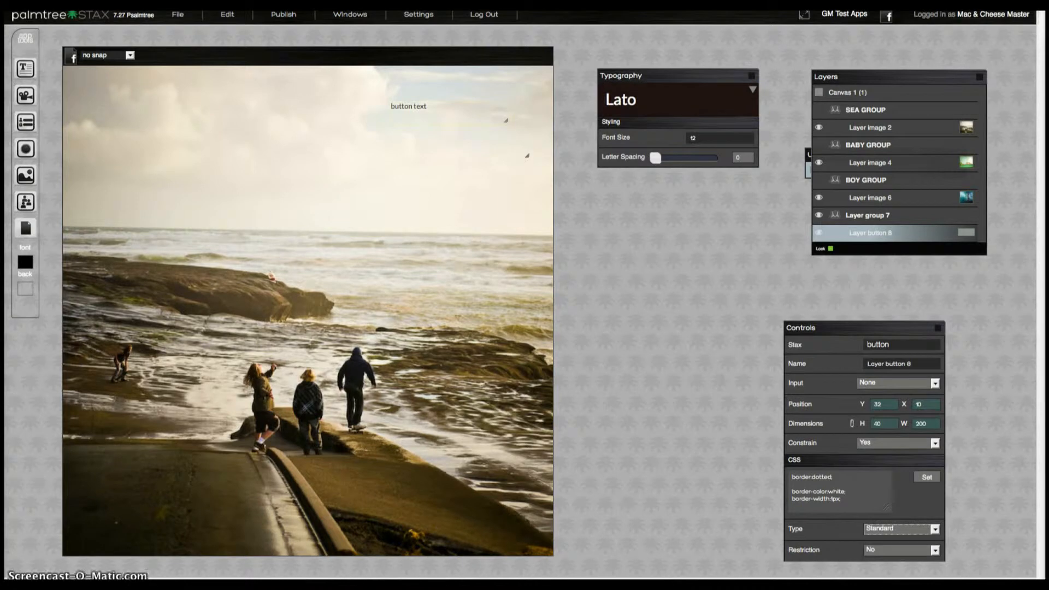
drag(980, 71, 990, 55)
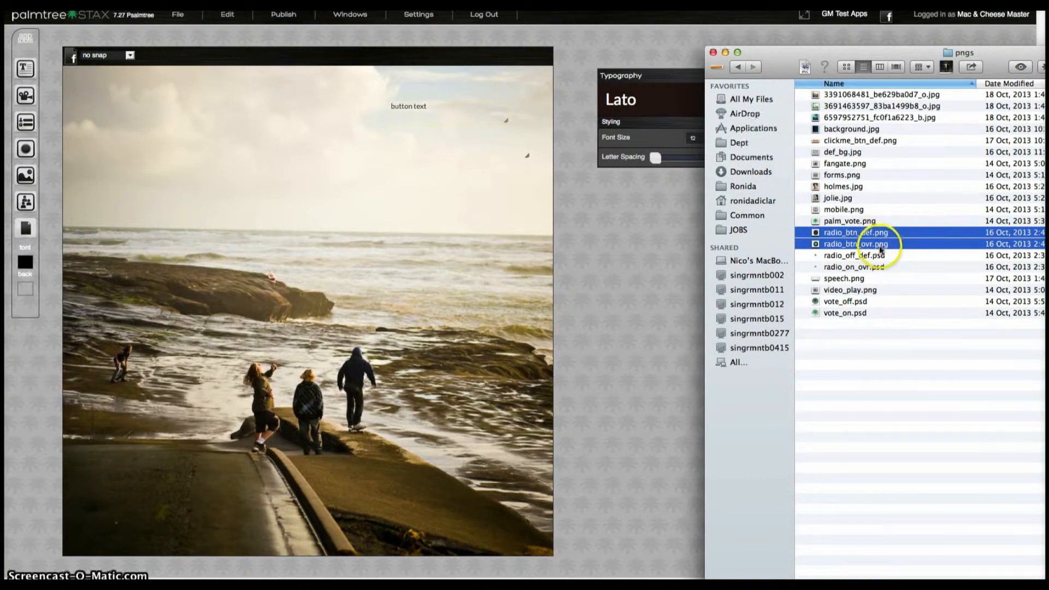
drag(880, 249, 411, 113)
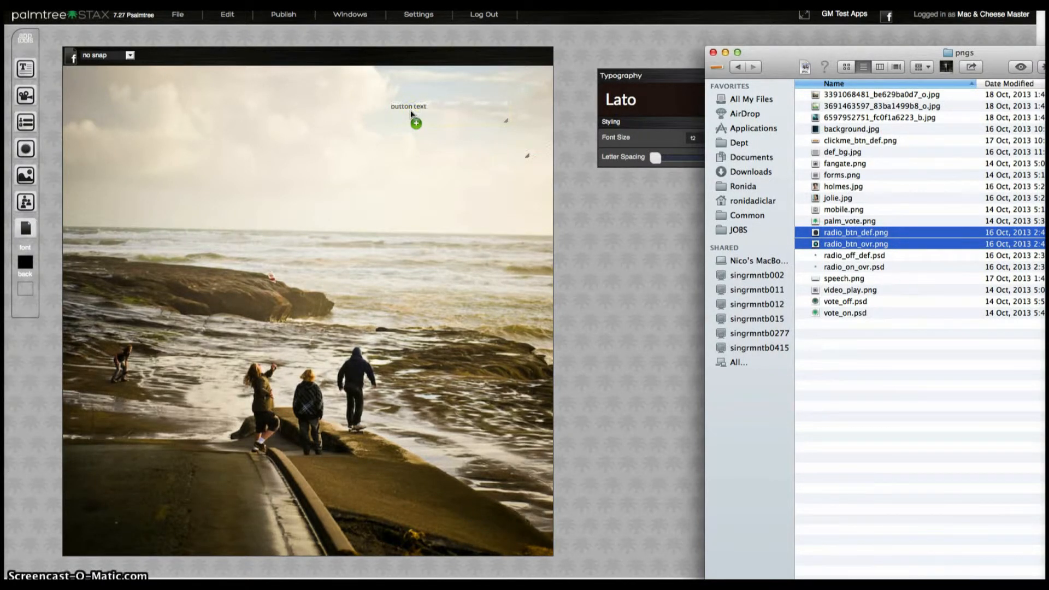
- Add a second button beside the first and apply the same default and over radio images to it
drag(411, 112, 445, 121)
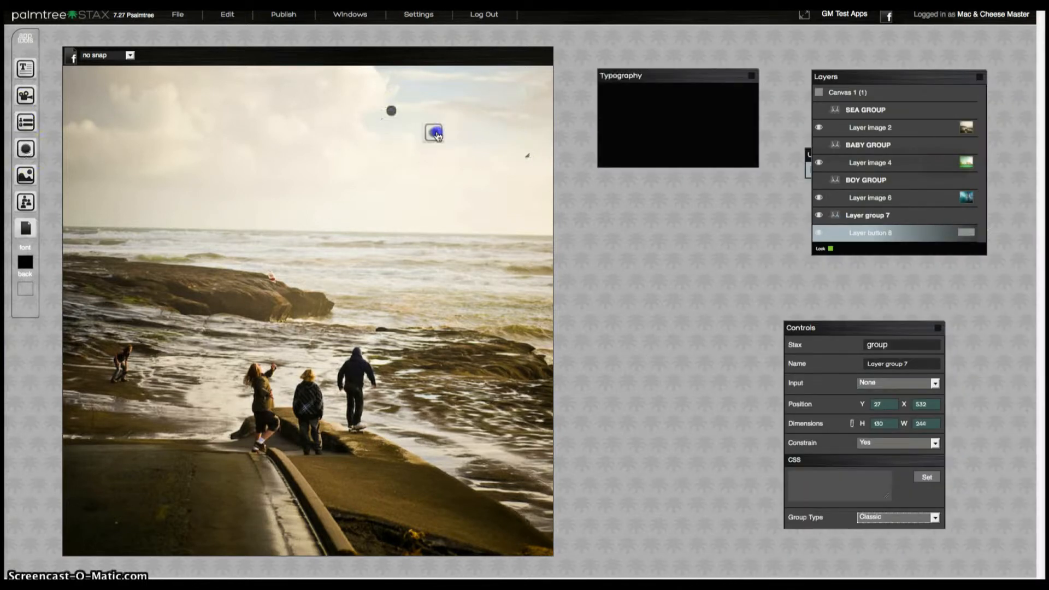
key(super+Tab)
drag(886, 243, 411, 108)
- Add a third button to the small group beside the other two and apply radio_btn_def.png and radio_btn_ovr.png to it
click(869, 215)
drag(27, 149, 416, 132)
key(super+Tab)
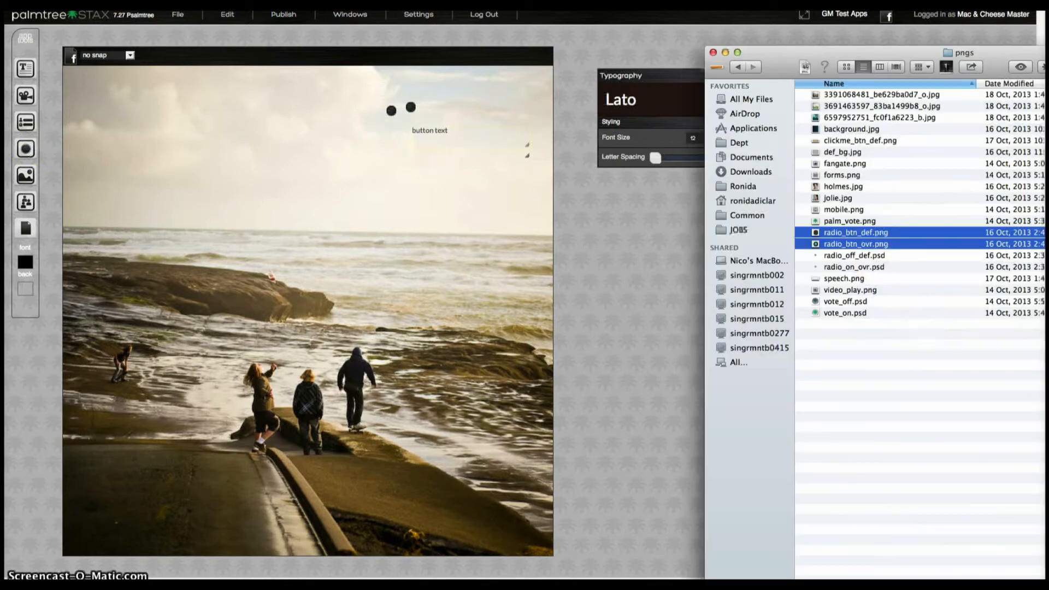
drag(880, 246, 431, 113)
- Shrink the button group to fit its three aligned buttons and move it closer to the photo's upper-right corner
drag(527, 156, 455, 115)
click(430, 114)
click(415, 113)
click(392, 114)
click(414, 115)
click(434, 116)
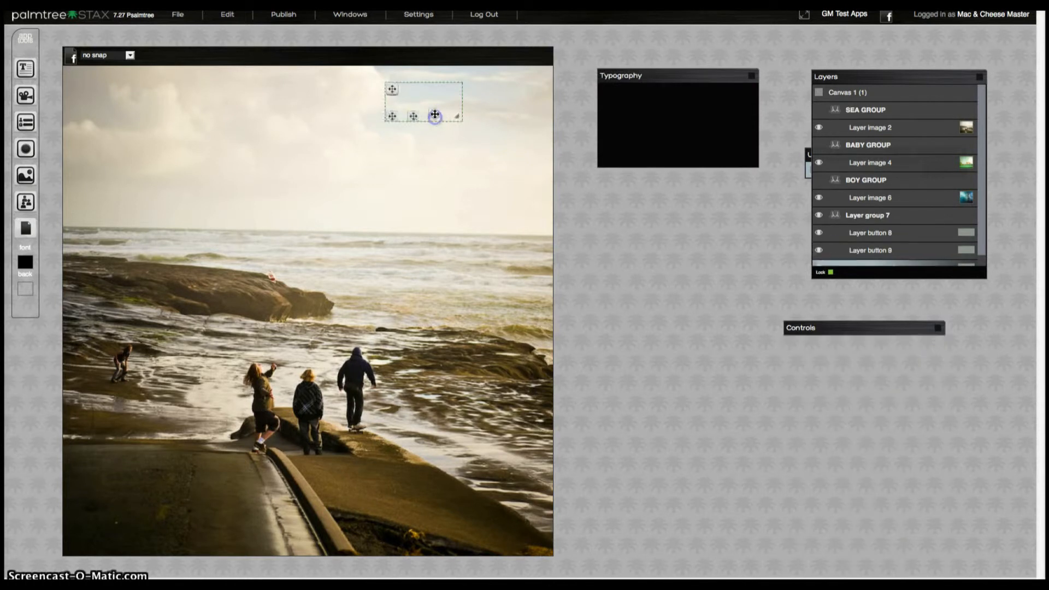
drag(391, 89, 465, 85)
click(474, 156)
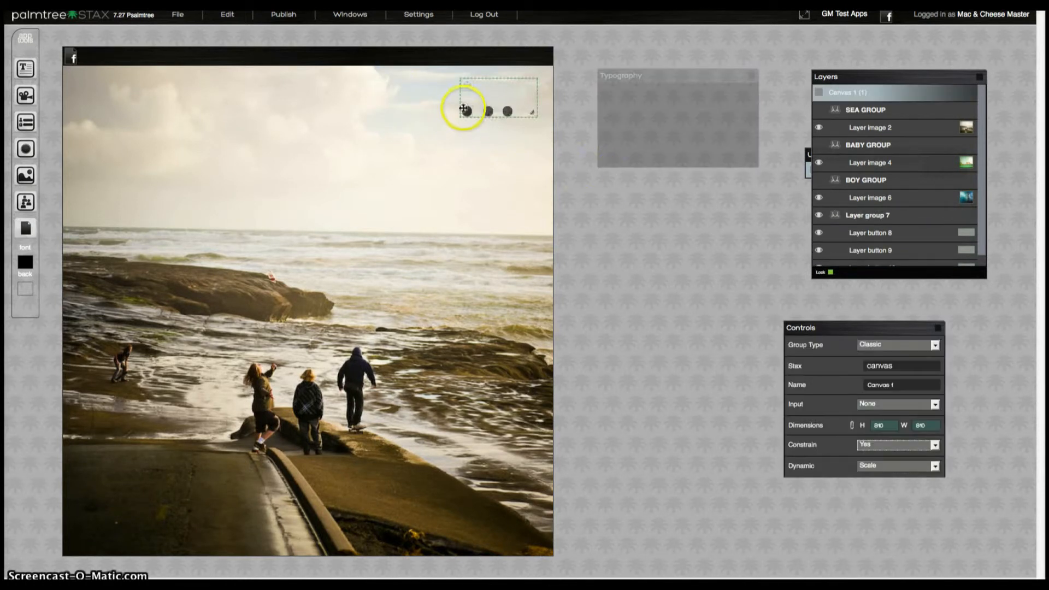
- Rename the first of the three radio-style buttons as BUTTON SEA, with the Controls window moved nearer the canvas
click(466, 111)
drag(892, 328, 728, 249)
drag(751, 284, 691, 283)
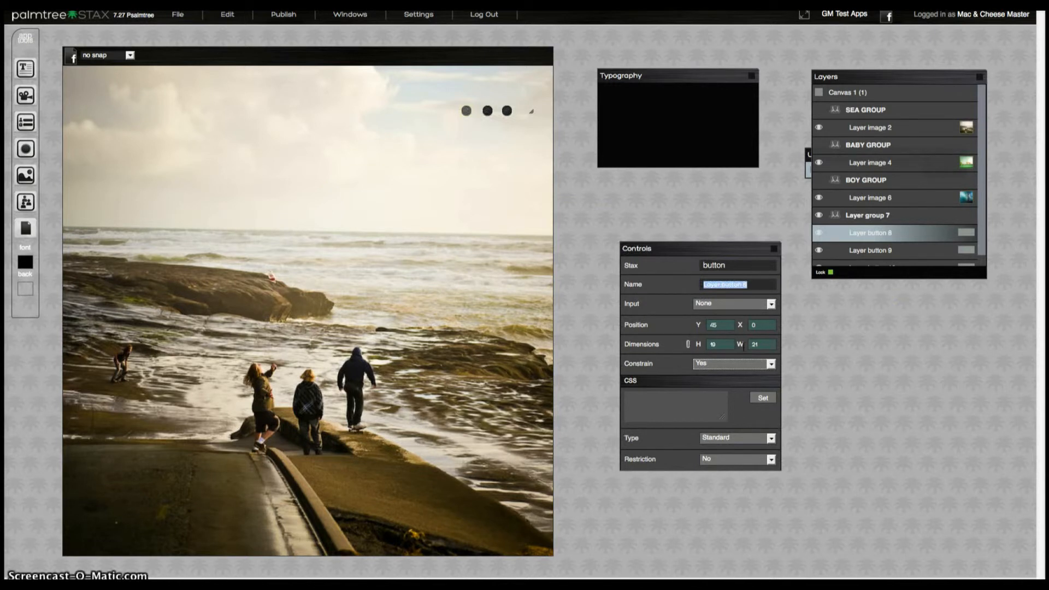
text(BUTT)
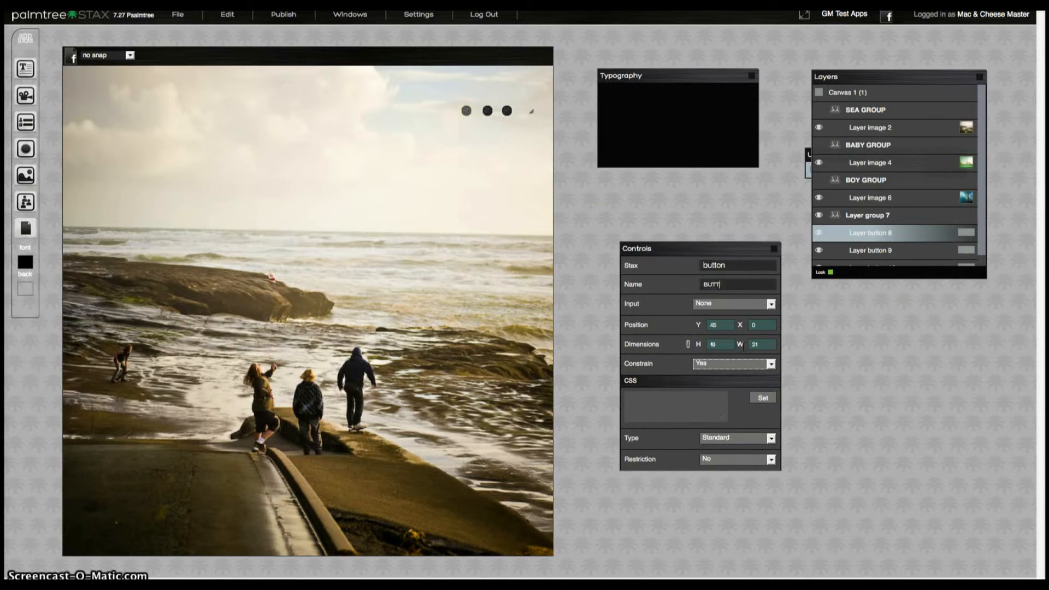
text(ON SEA)
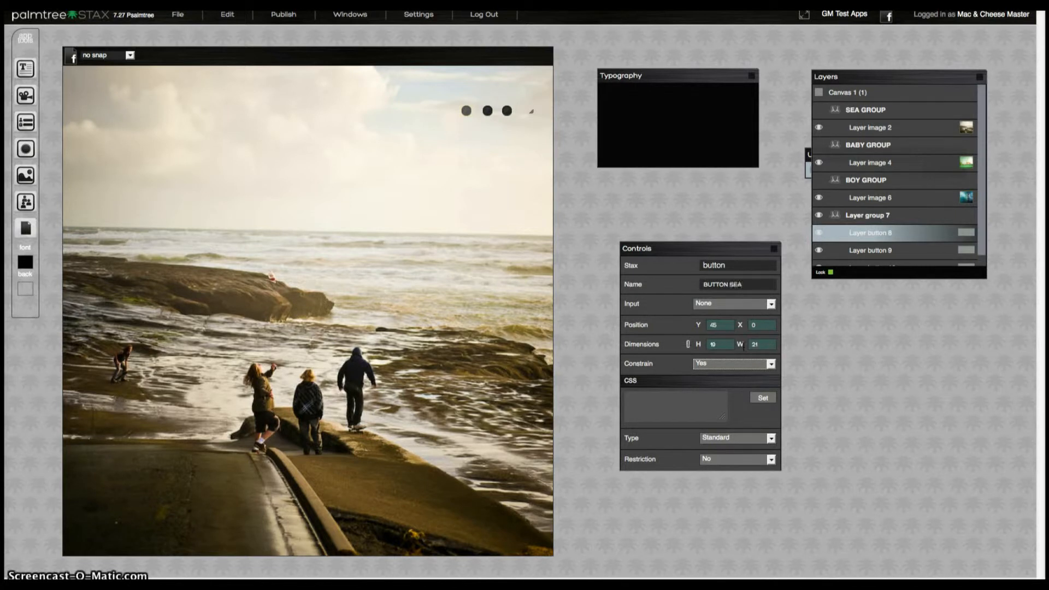
key(Return)
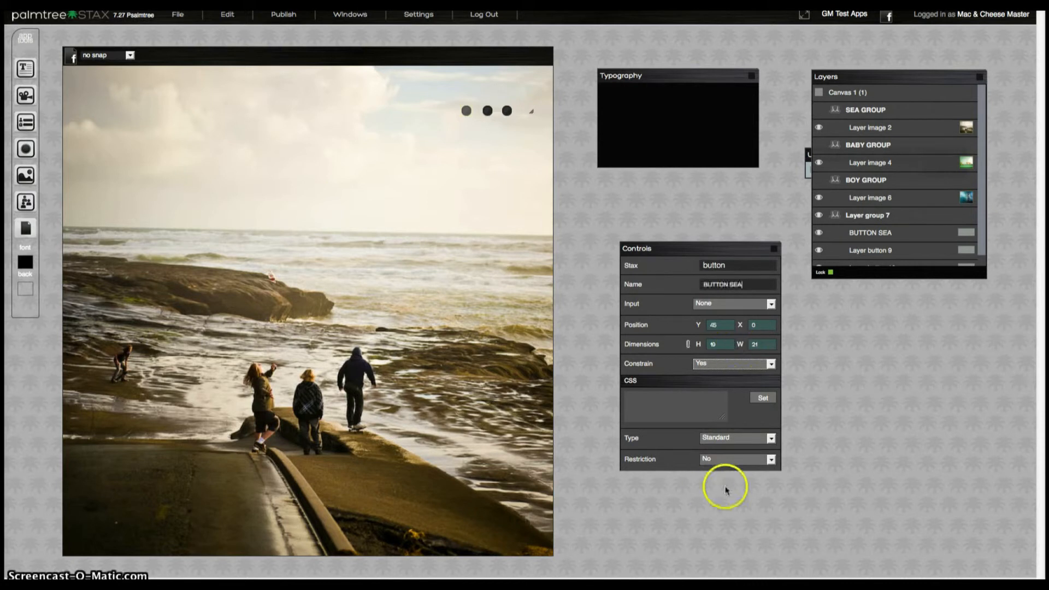
- Set the sea button's type to Popup Dialogue, its on-click target to SEA GROUP and its action to Banner
click(751, 438)
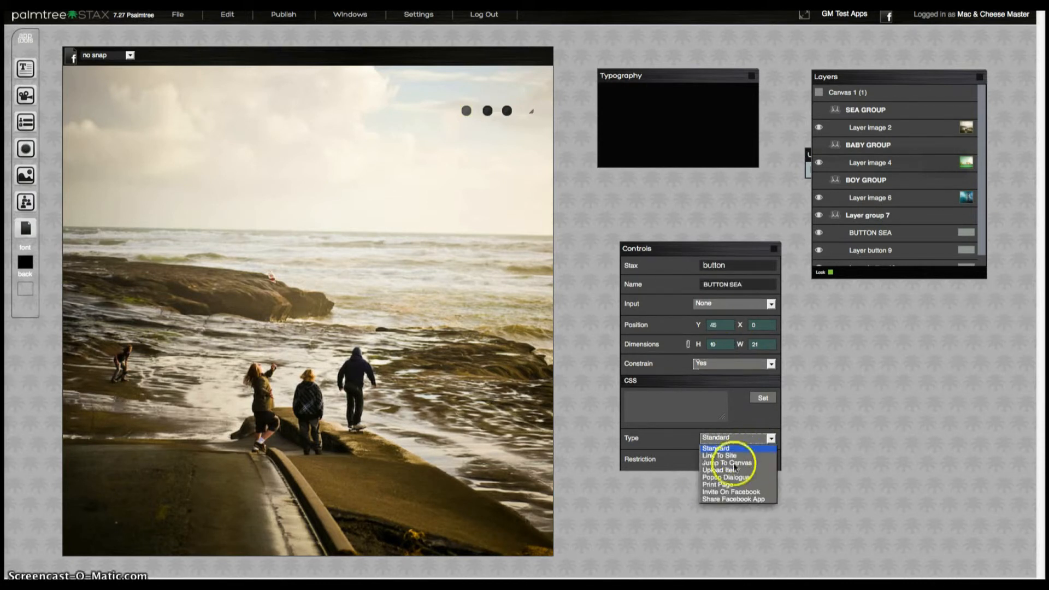
click(737, 477)
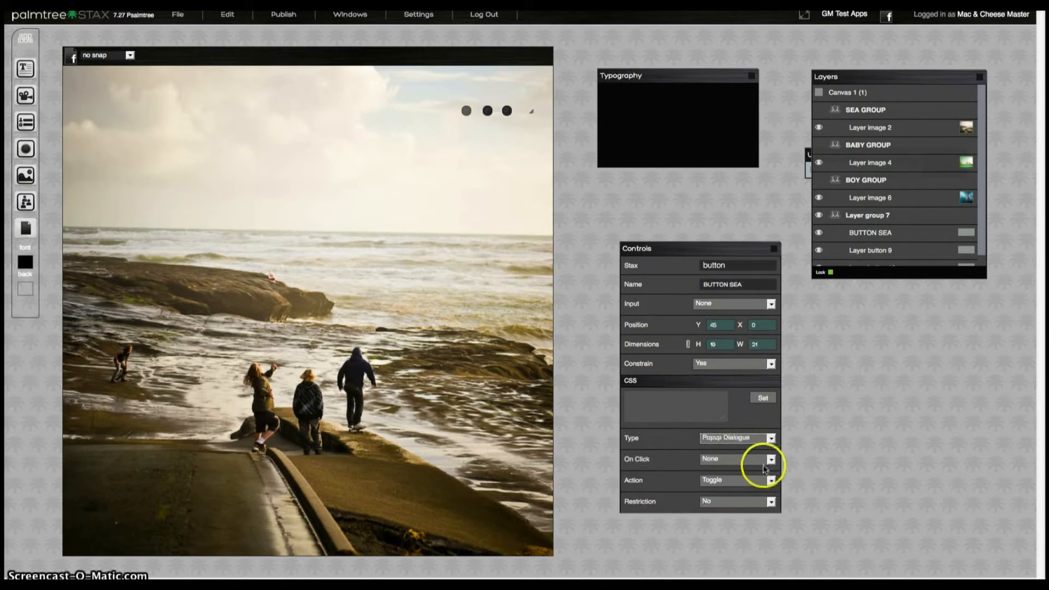
click(764, 466)
click(744, 476)
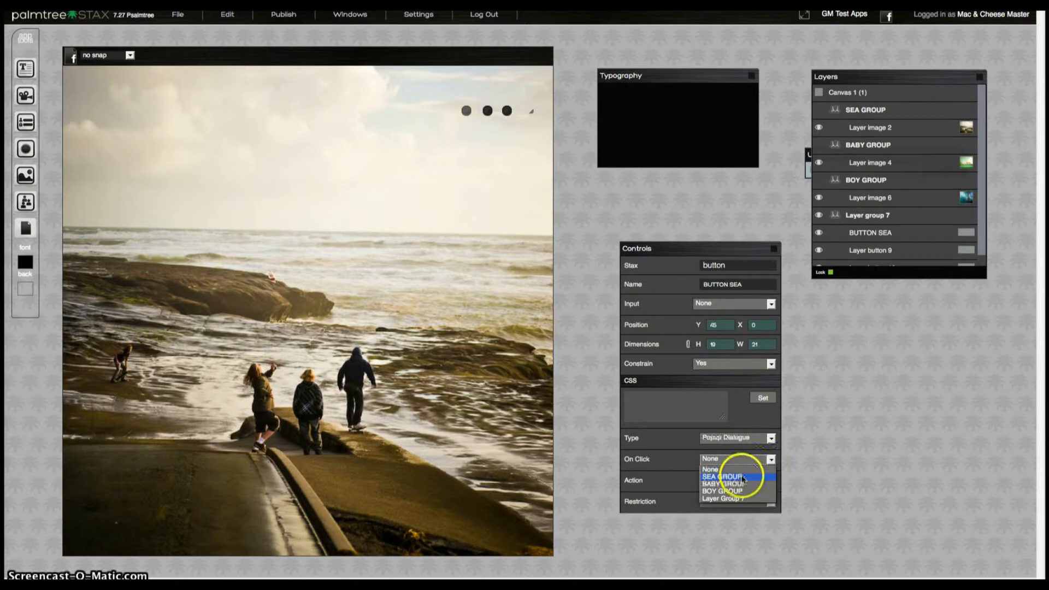
click(768, 479)
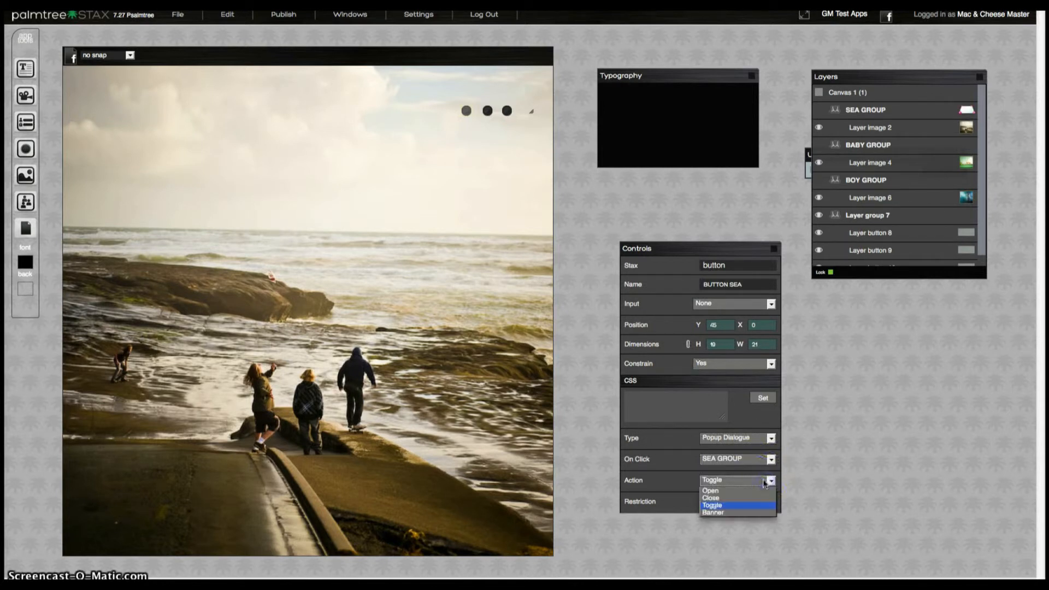
click(728, 513)
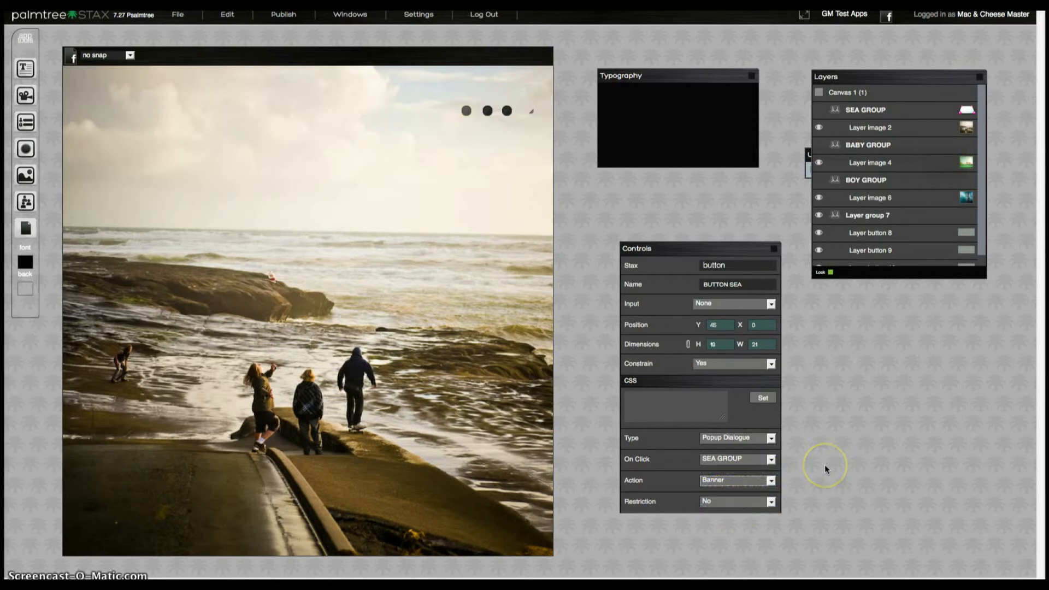
- Rename the middle radio-style button as BABY BUTTON
click(890, 250)
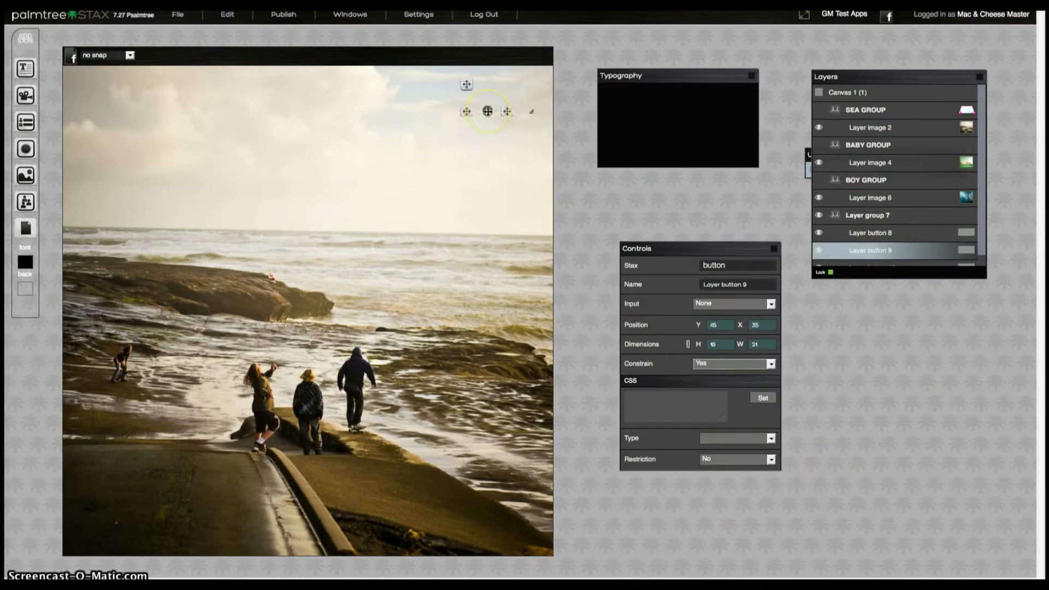
text(BABY BUTTON)
key(Return)
- Set the baby button's type to Popup Dialogue, its on-click target to BABY GROUP and its action to Banner
click(730, 437)
click(735, 475)
click(758, 459)
click(747, 483)
click(753, 482)
click(735, 513)
- Rename the third radio-style button as BOY BUTTON
click(507, 111)
drag(980, 236, 982, 258)
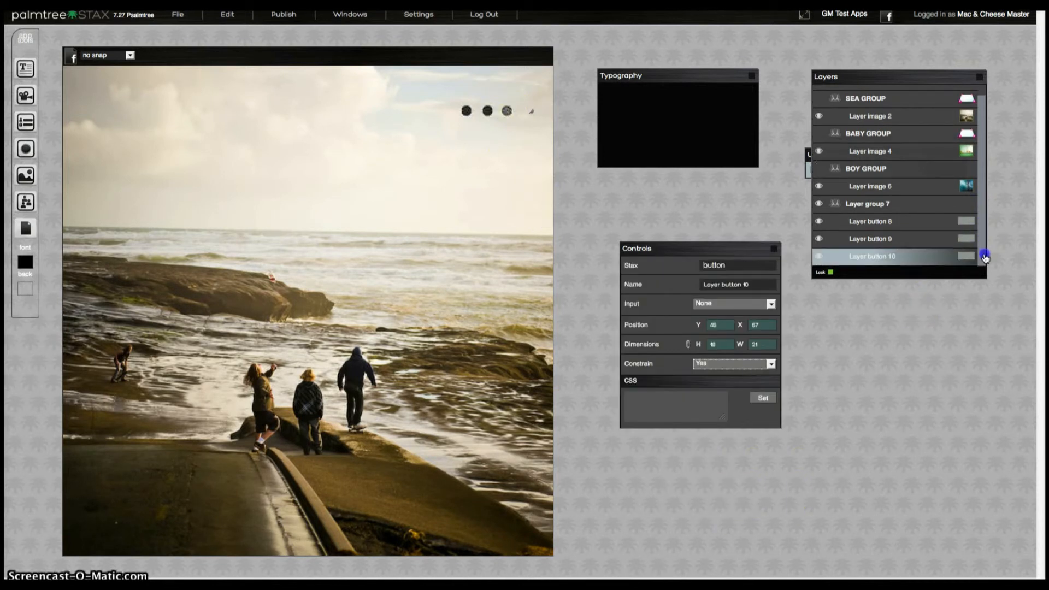
drag(754, 282, 678, 280)
text(BOY BUTTON)
key(Return)
- Set the boy button's type to Popup Dialogue, its on-click target to BOY GROUP and its action to Banner
click(738, 437)
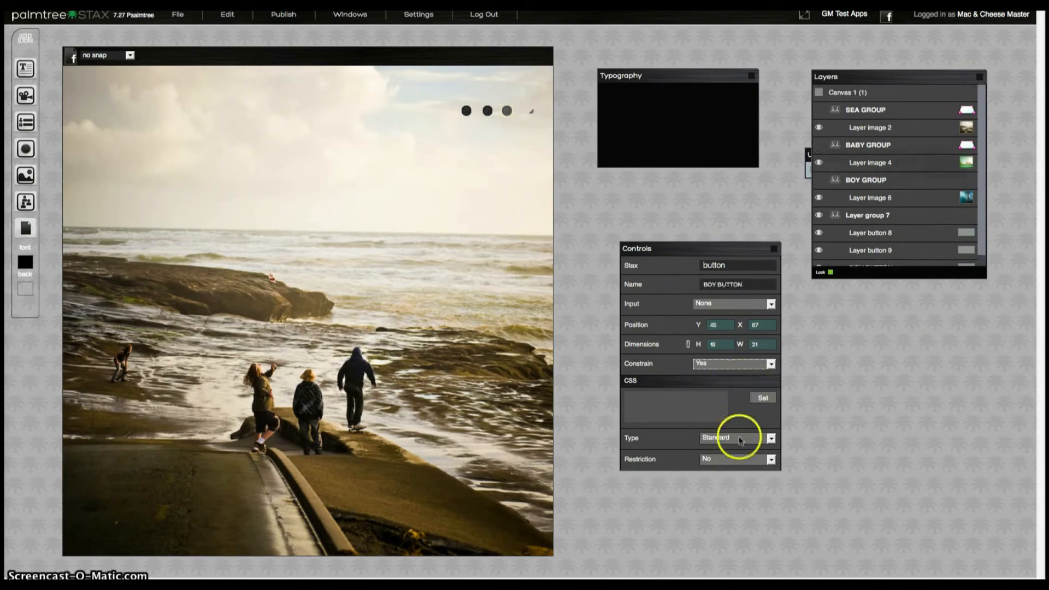
click(739, 475)
click(739, 458)
click(751, 490)
click(750, 489)
click(720, 511)
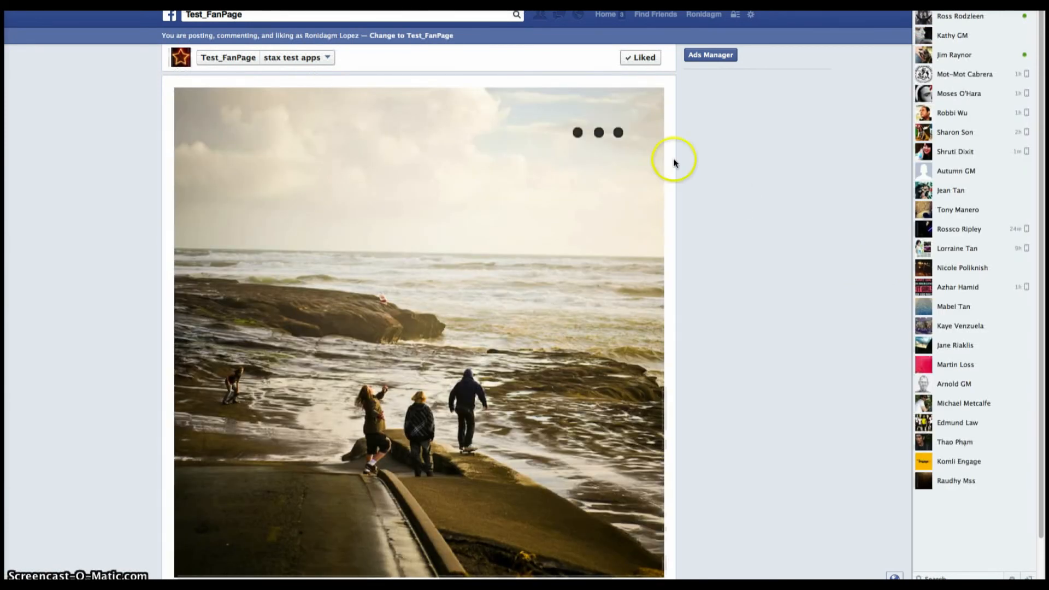
- Test the three banner buttons in the published app on the Facebook fan page by switching between the sea, baby and boy images
click(577, 100)
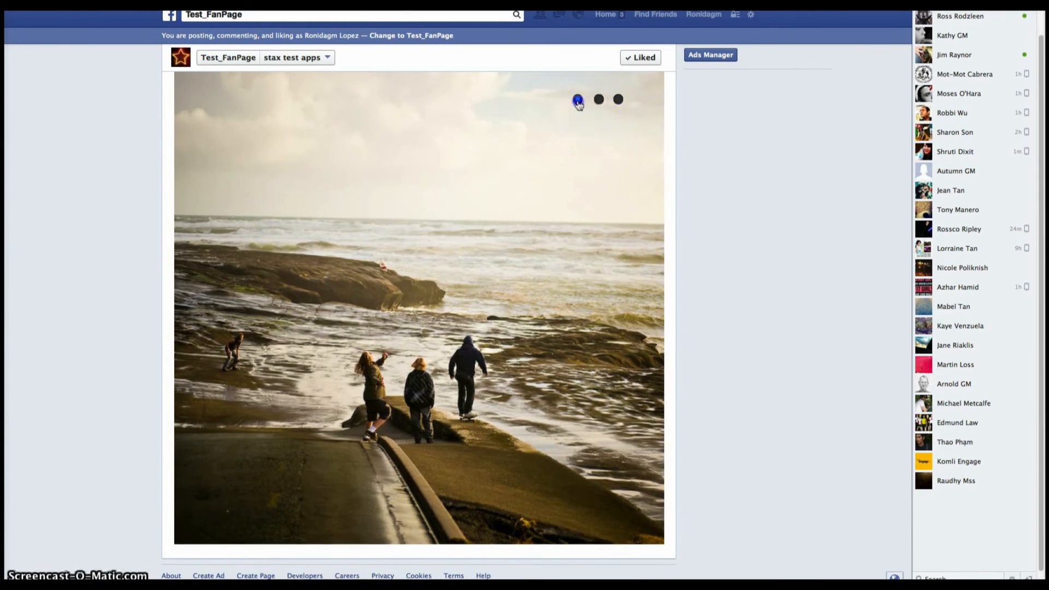
click(596, 101)
click(599, 102)
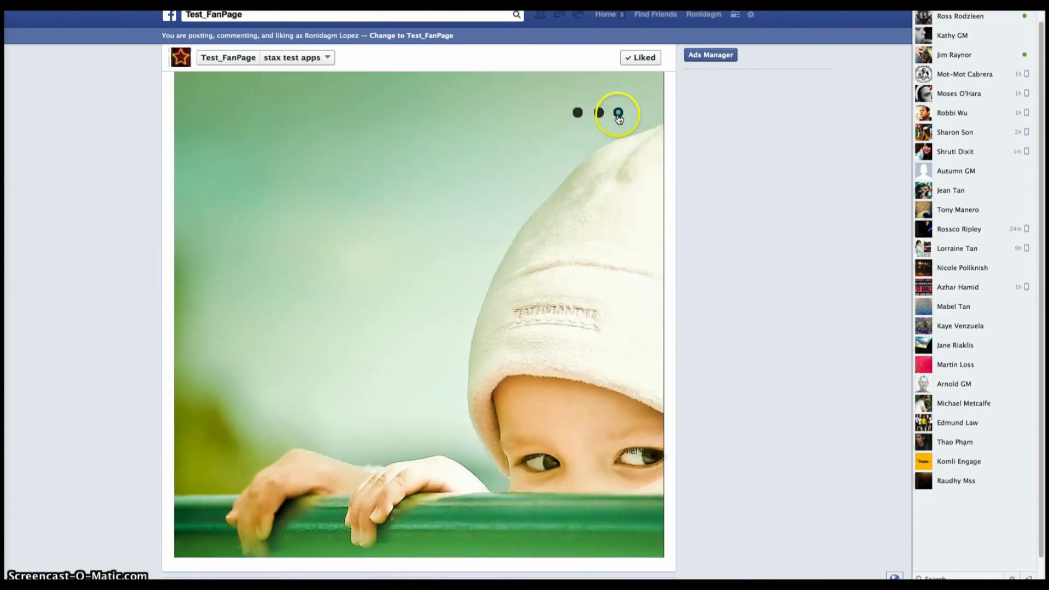
click(617, 115)
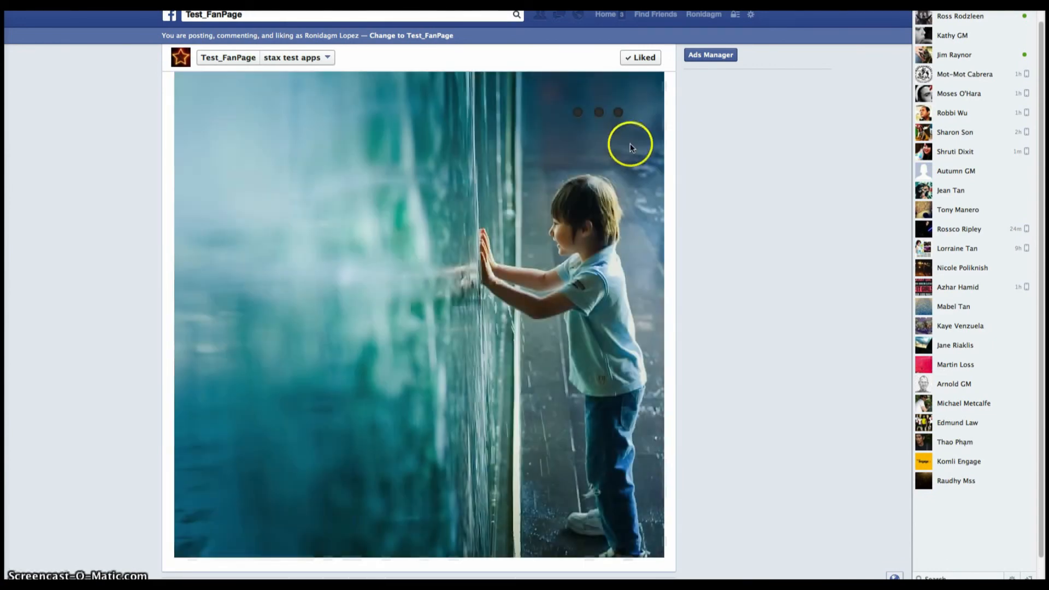
click(597, 112)
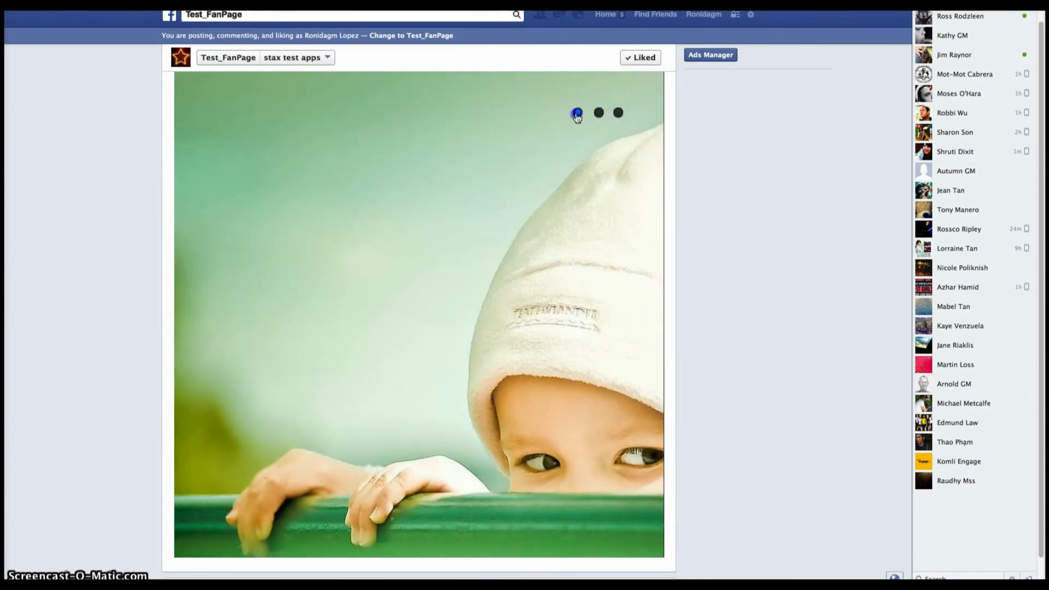
click(577, 114)
click(599, 113)
click(617, 114)
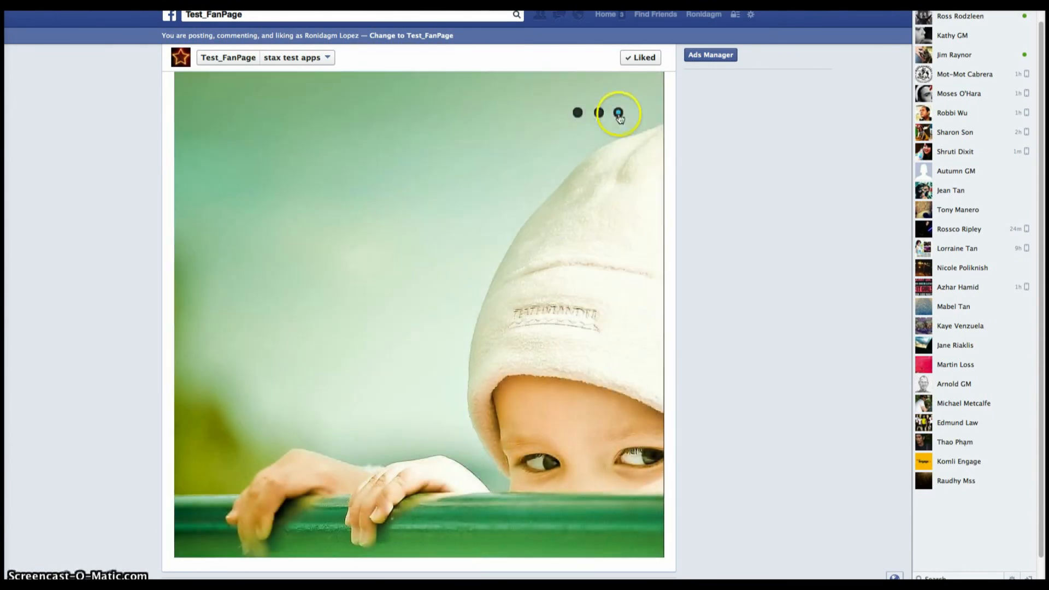